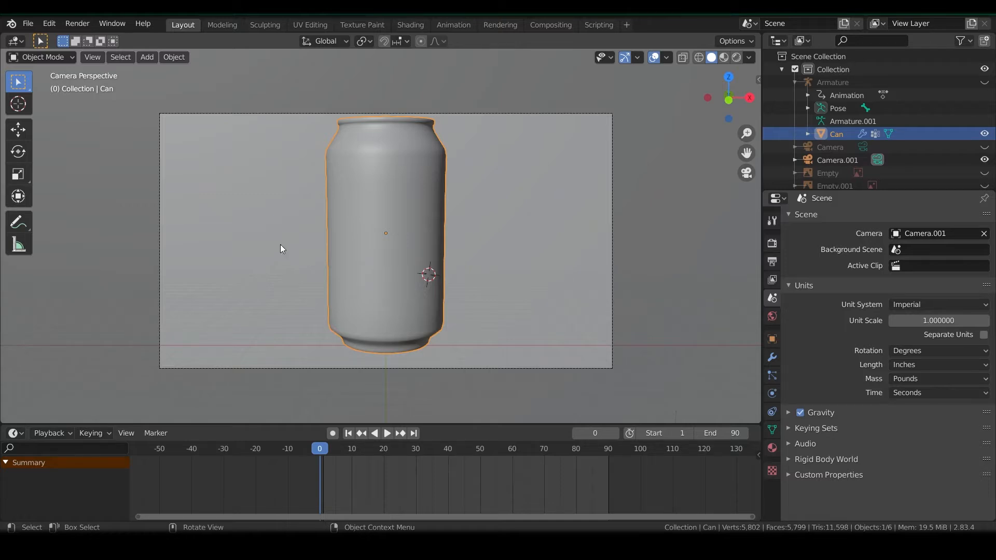
Switch the viewport shading to Material Preview and view the textured can and its surrounding scene from outside the camera.
key("z")
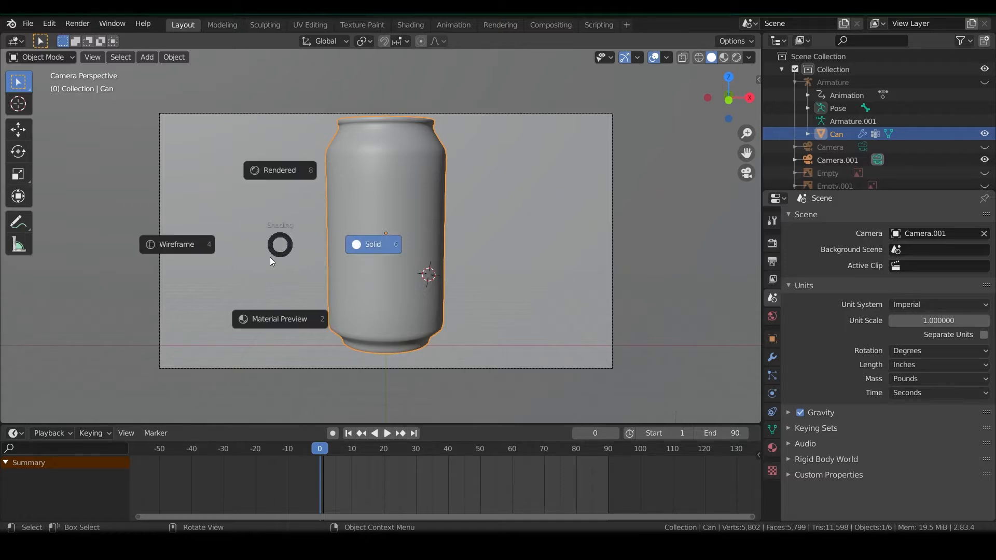
left_click(269, 311)
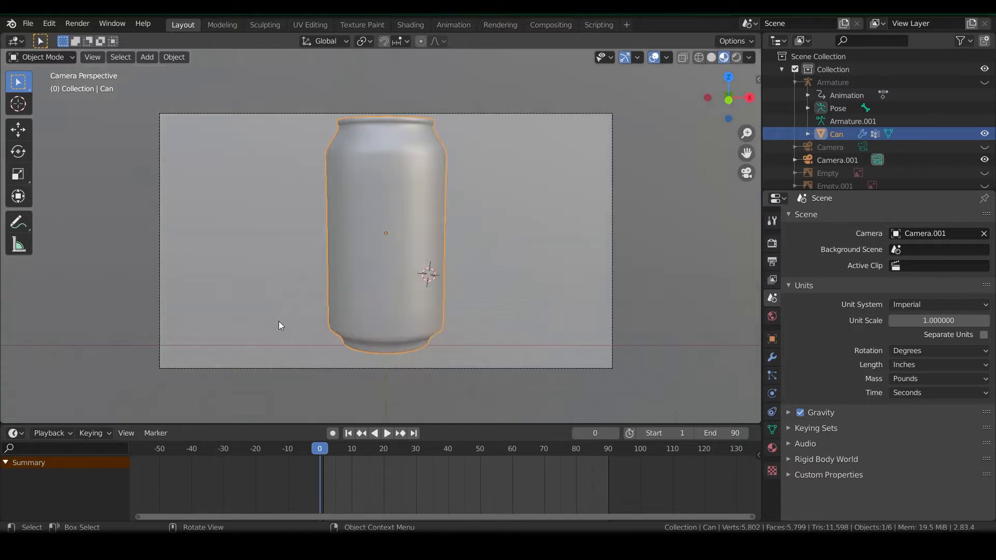
middle_click_drag(385, 266, 727, 293)
scroll(727, 293, "down", 4)
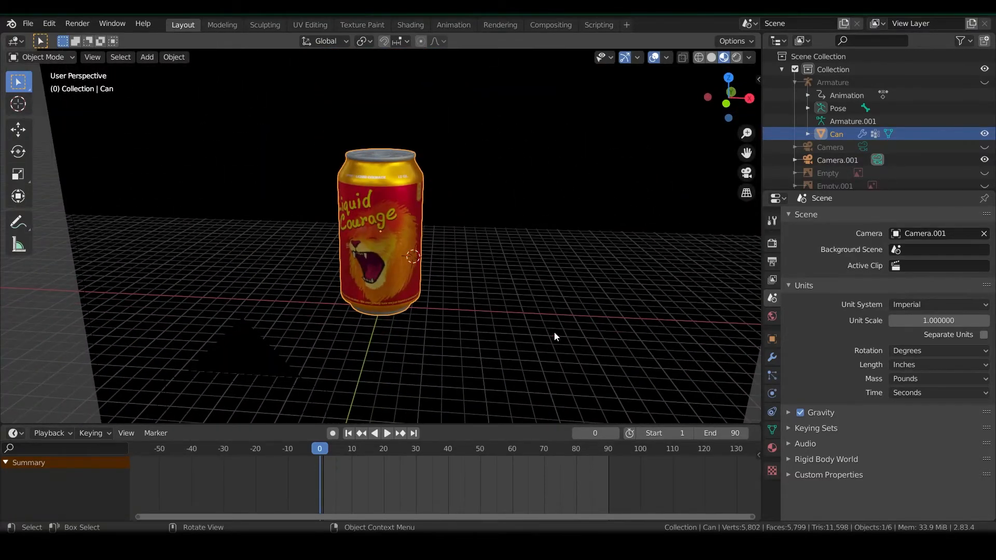
middle_click_drag(554, 336, 461, 314)
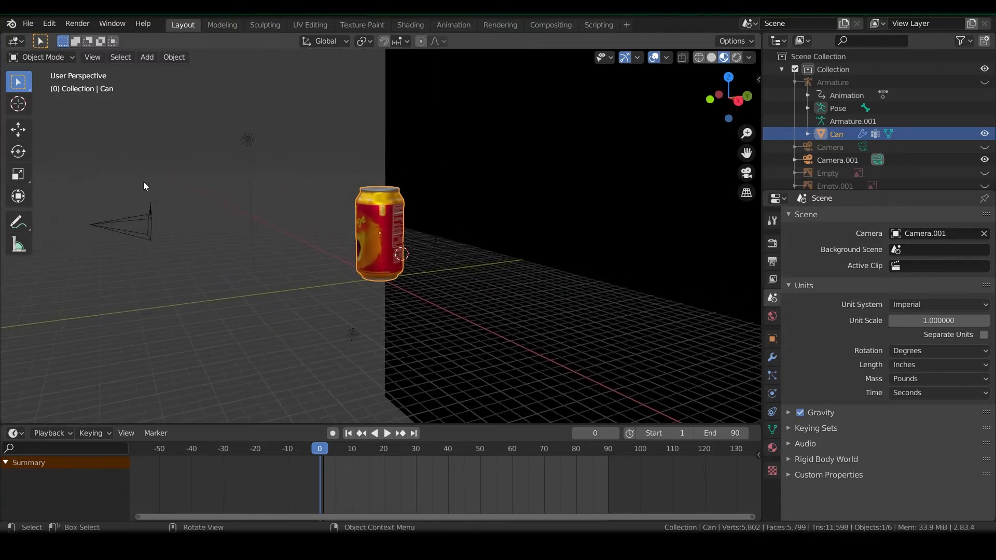
Start an FBX export of the scene, keeping the file name Liquid Courage.fbx.
left_click(27, 24)
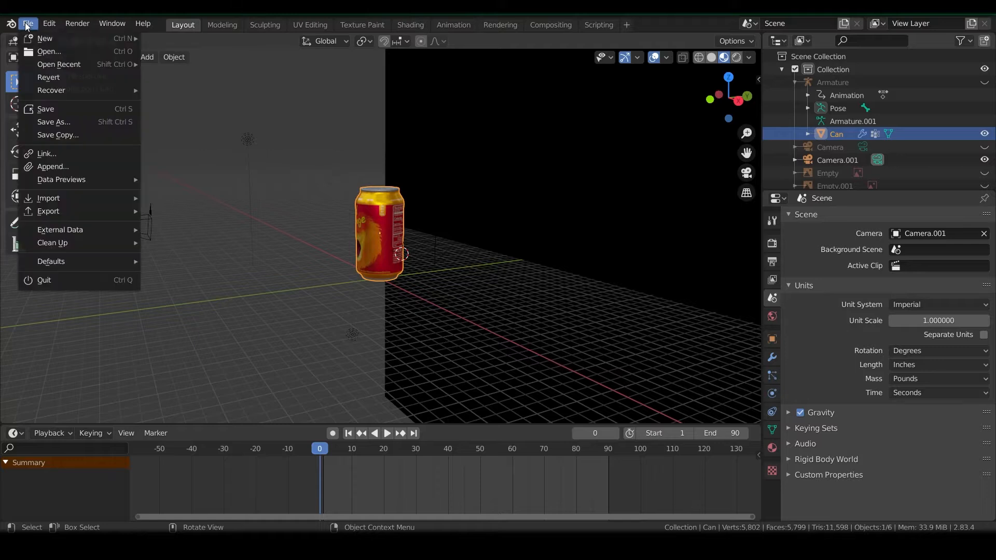
mouse_move(64, 207)
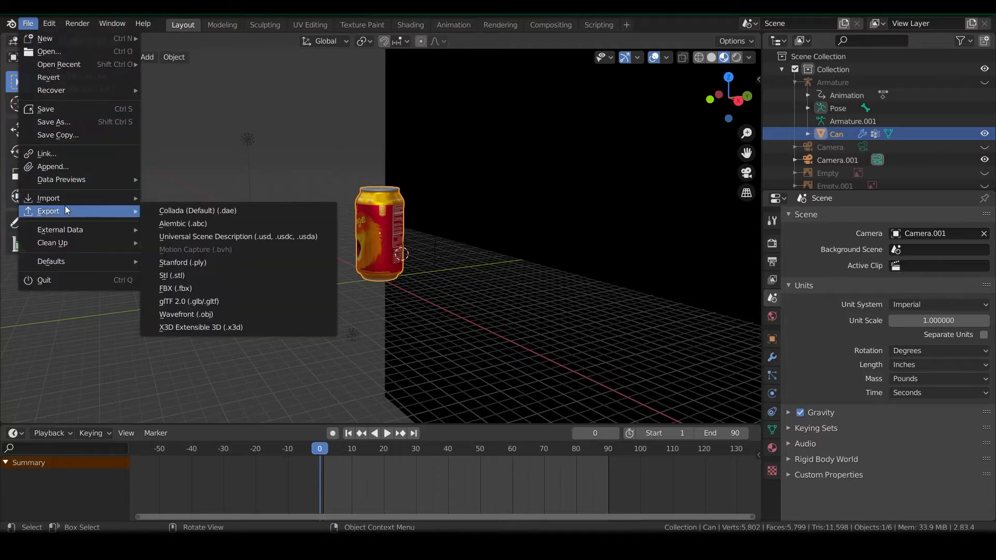
left_click(236, 287)
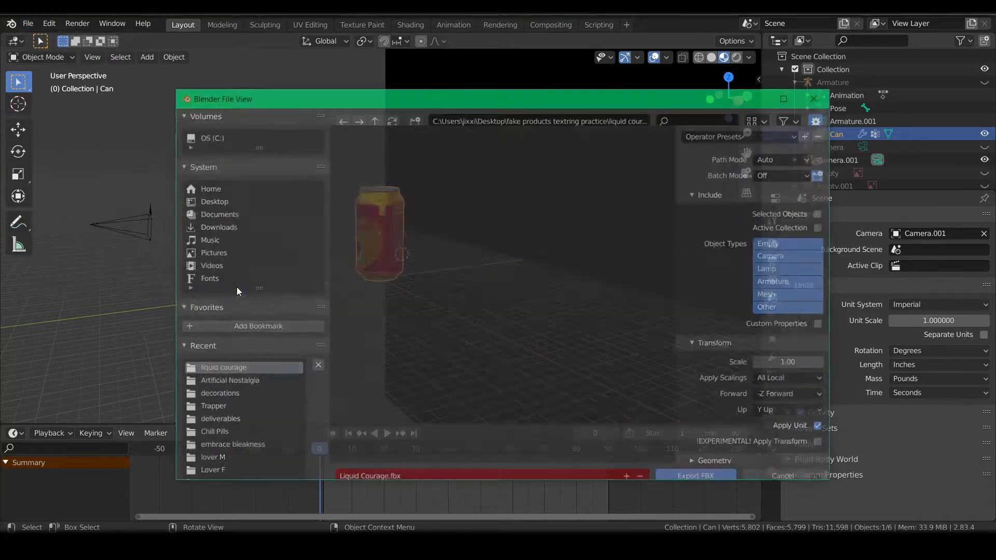
left_click_drag(493, 99, 375, 76)
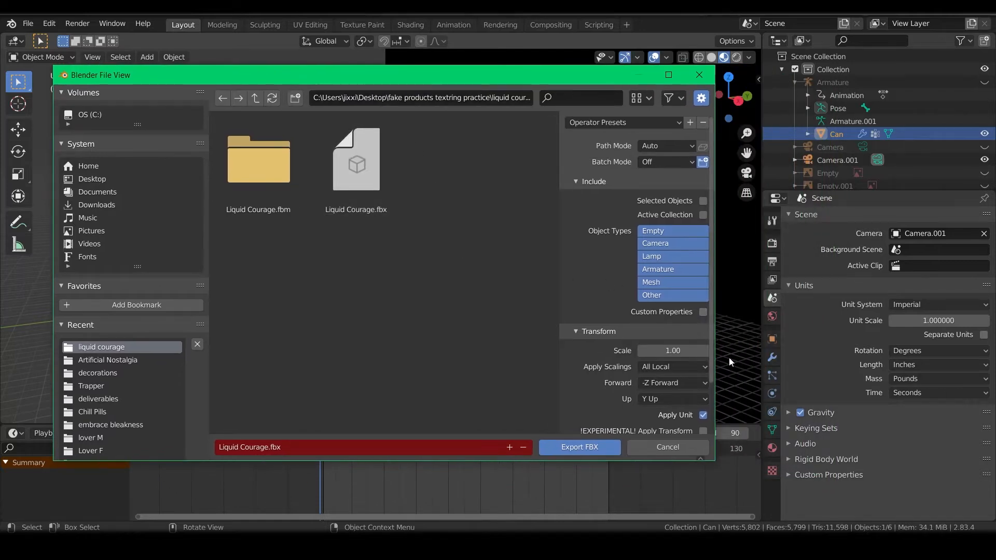
Examine the can's Label and metal materials, including the Label material's base colour texture and surface settings.
left_click(772, 448)
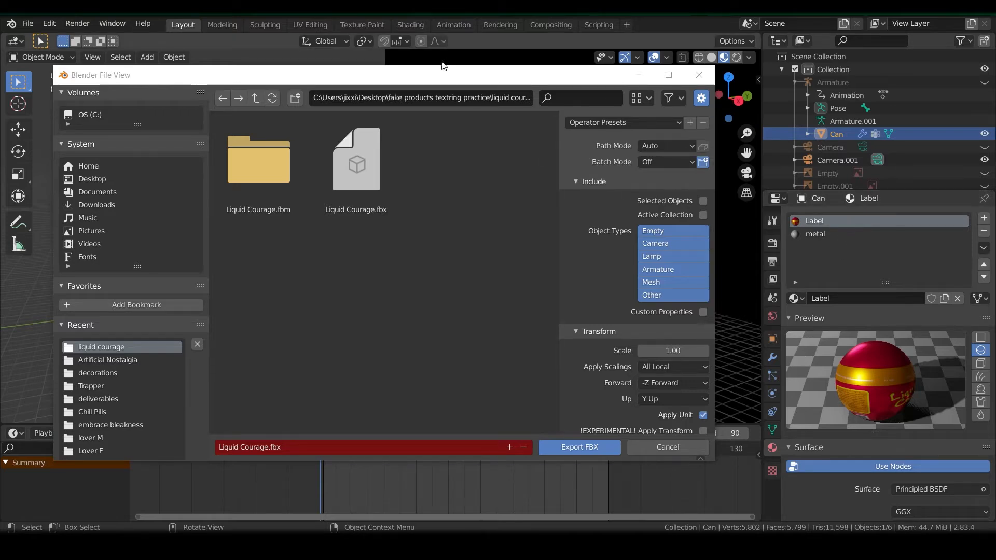
left_click_drag(447, 78, 434, 363)
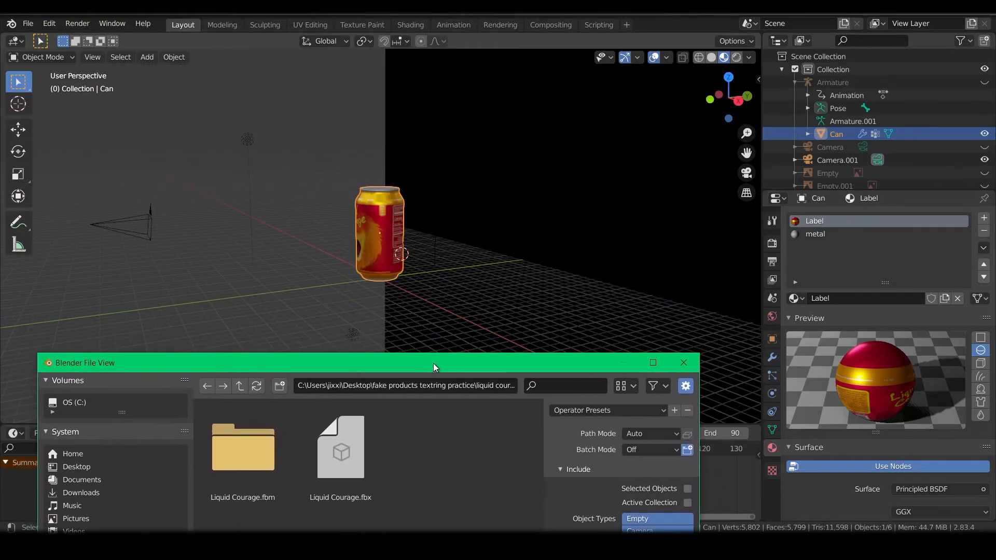
left_click(845, 217)
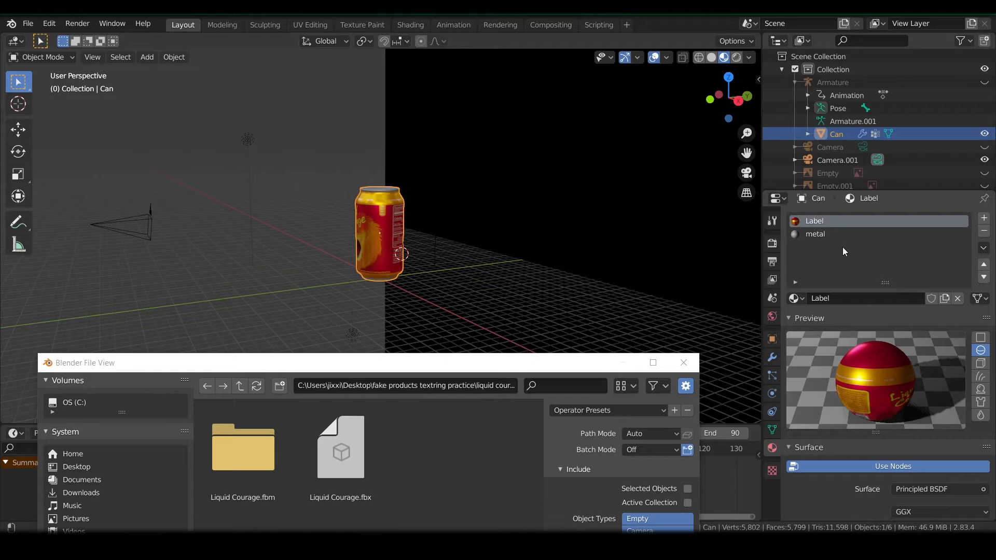
left_click(806, 236)
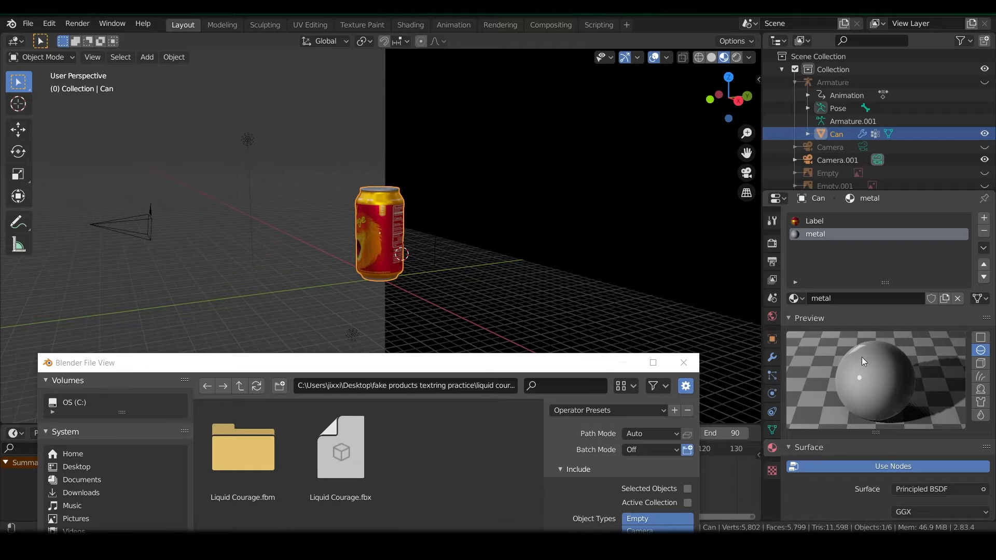
left_click(838, 220)
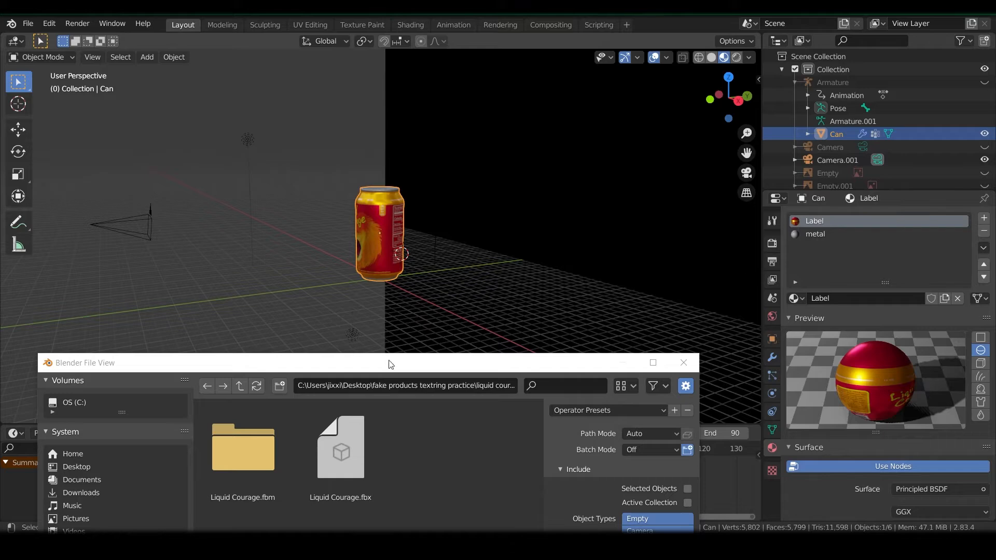
scroll(853, 369, "down", 12)
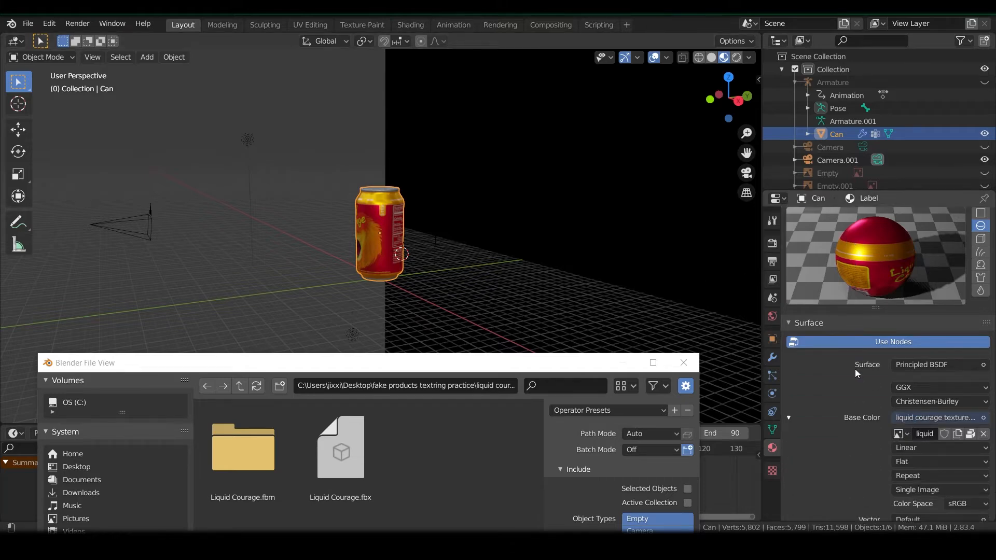
scroll(860, 390, "down", 4)
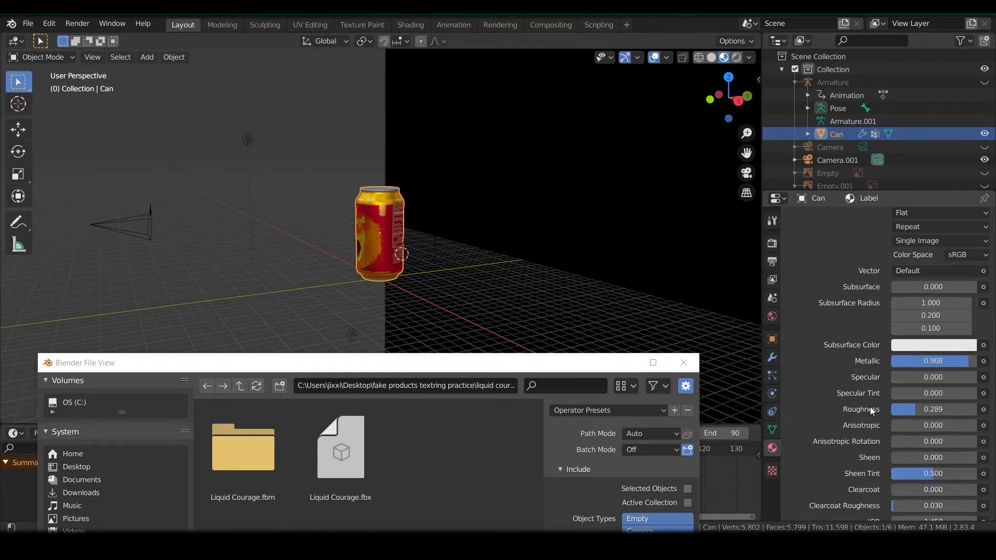
scroll(870, 407, "up", 20)
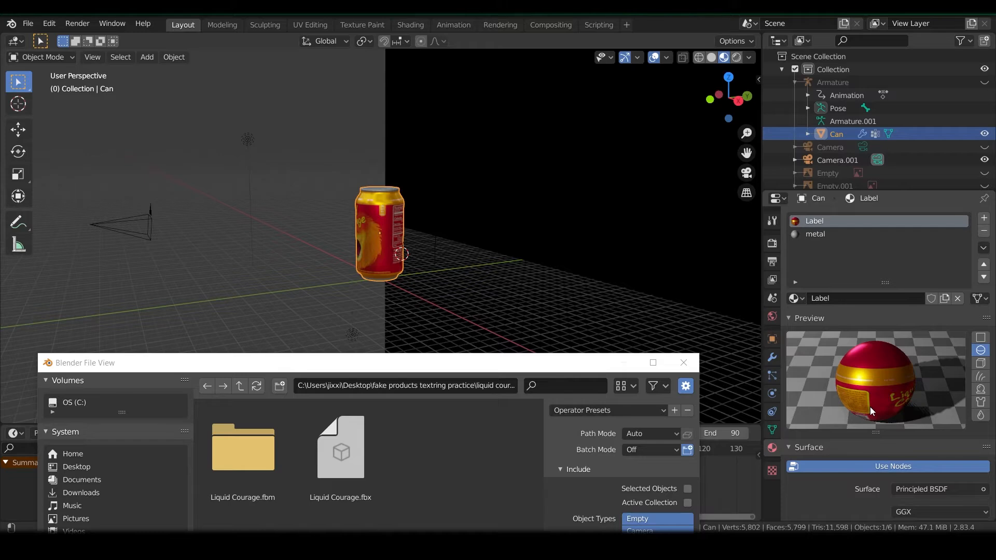
Set the FBX export's Path Mode to Copy and turn on embedding of textures.
left_click_drag(421, 361, 432, 104)
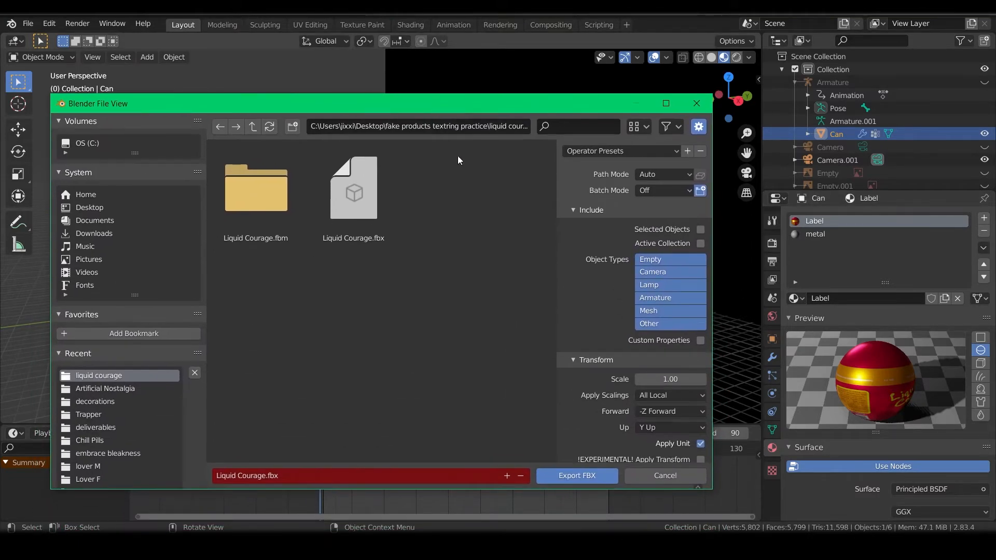
left_click(666, 176)
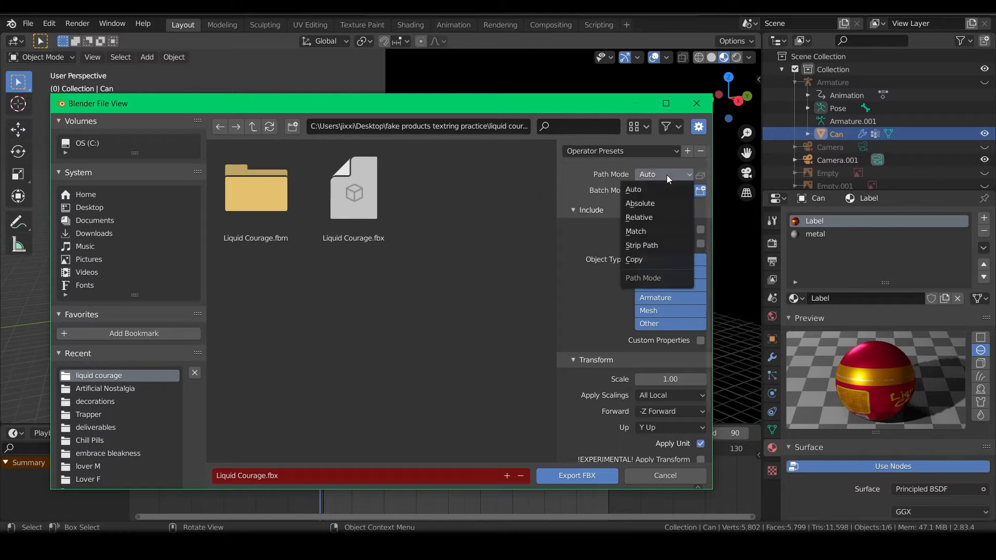
left_click(658, 258)
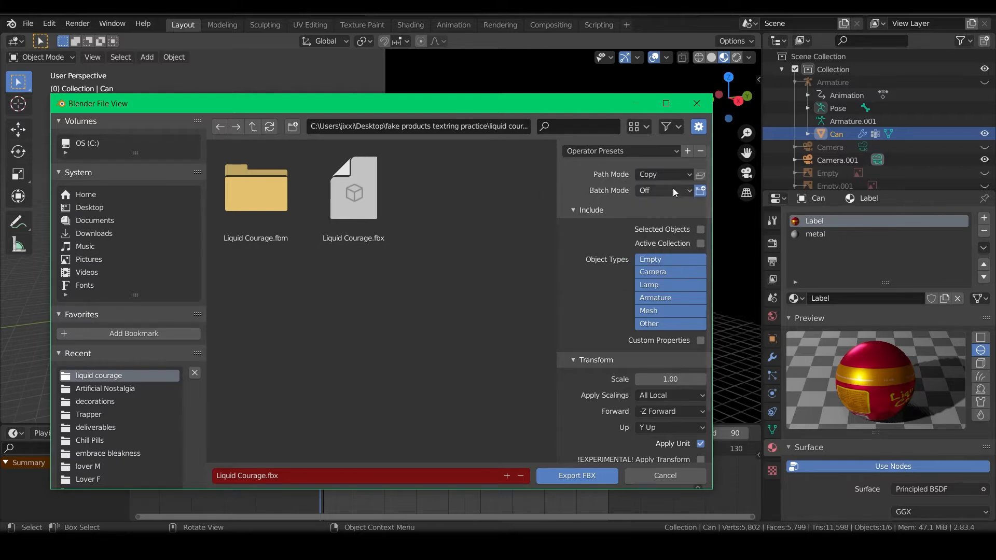
left_click(700, 177)
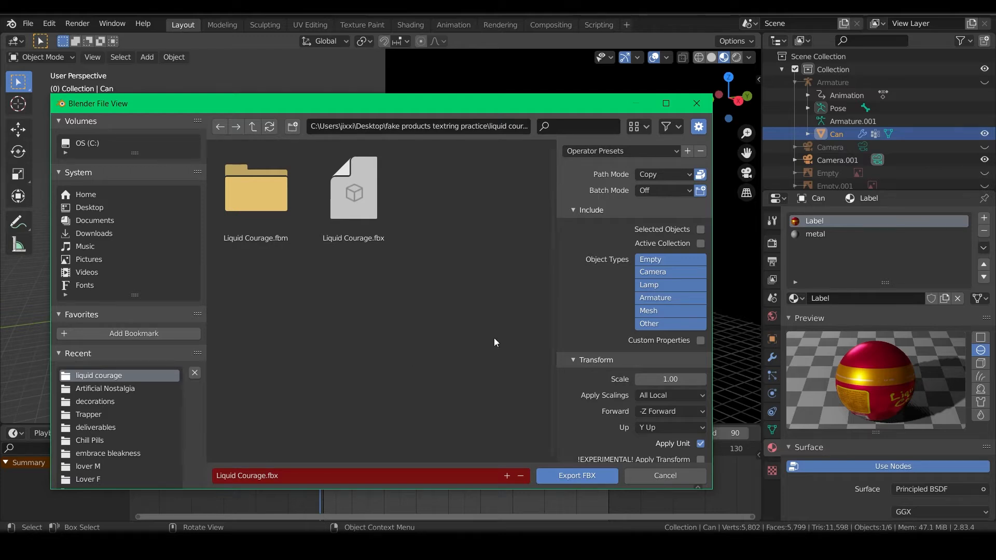
left_click_drag(416, 106, 415, 76)
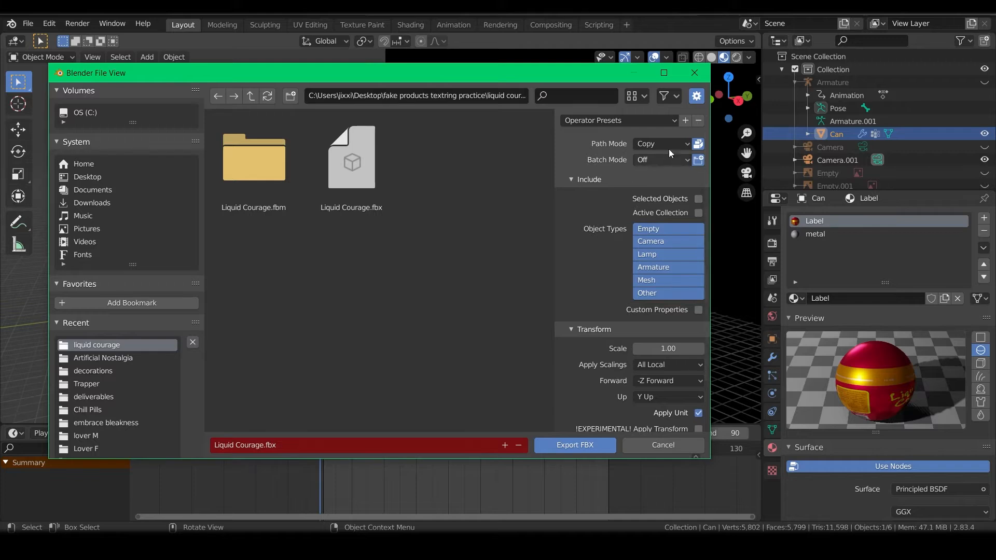
Inspect the other objects in the scene besides the can: the background plane, the lights and the camera.
left_click_drag(400, 79, 407, 428)
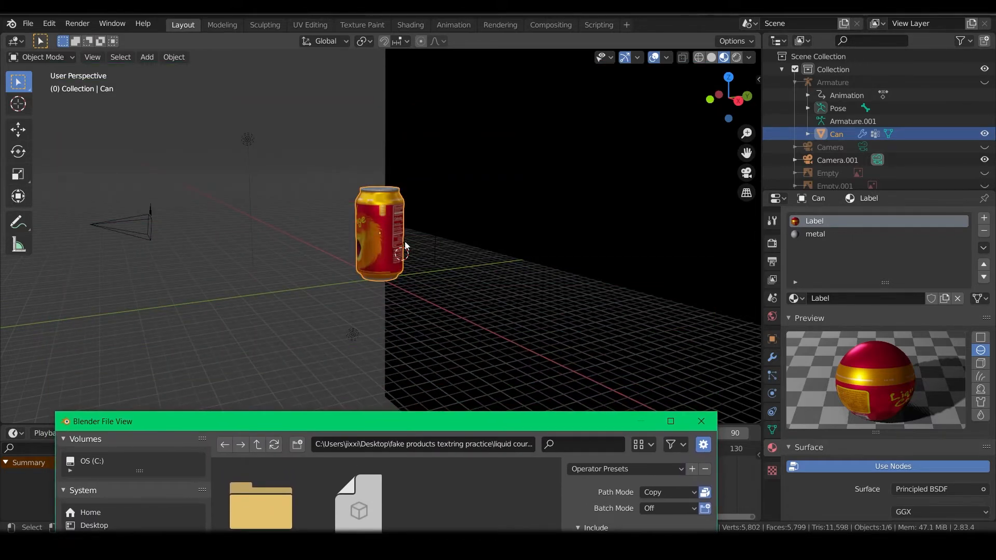
left_click(510, 203)
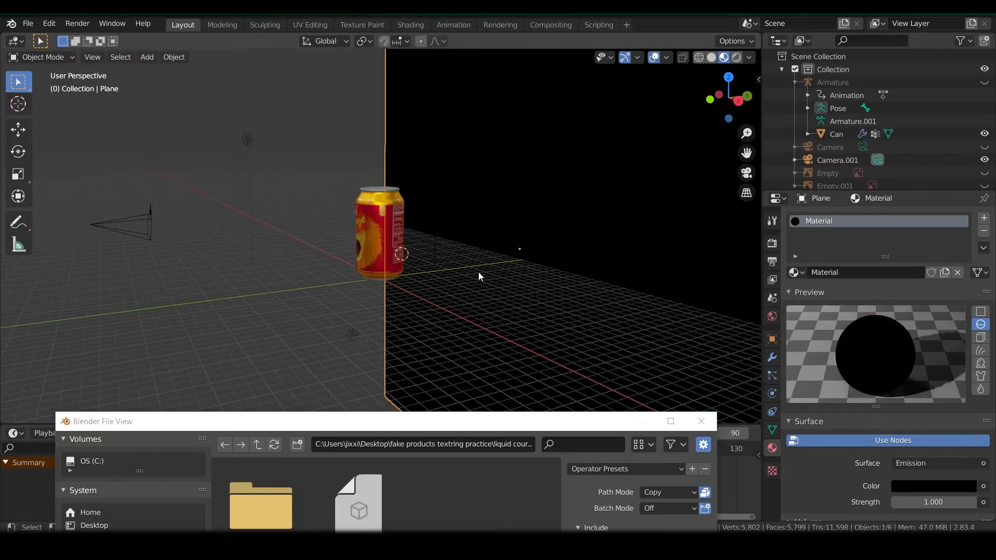
left_click(248, 140)
left_click(352, 335)
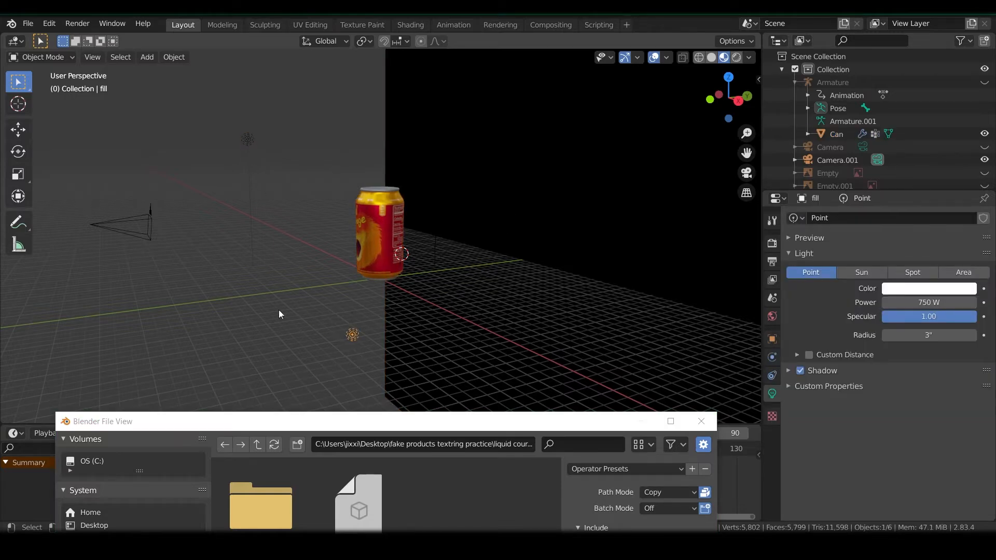
left_click(145, 228)
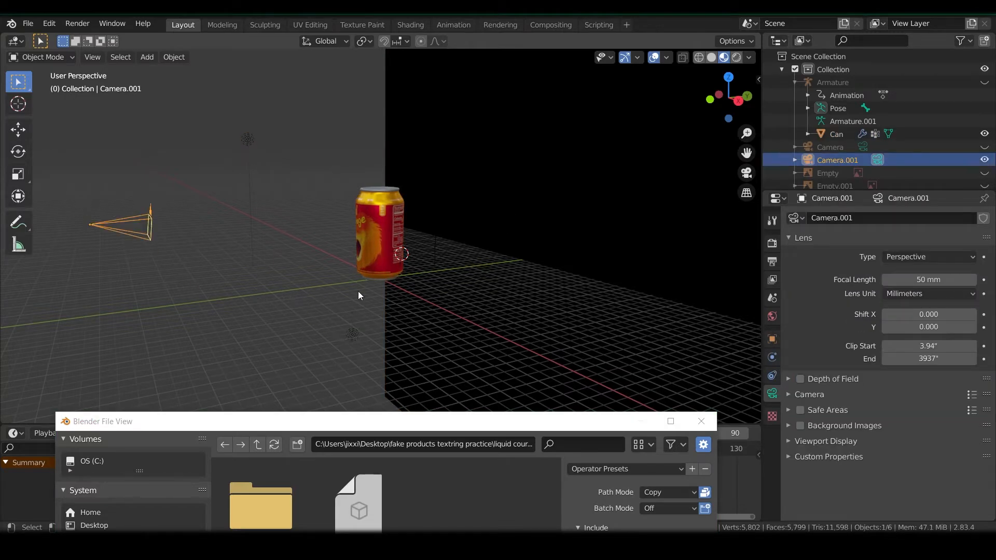
left_click(353, 335)
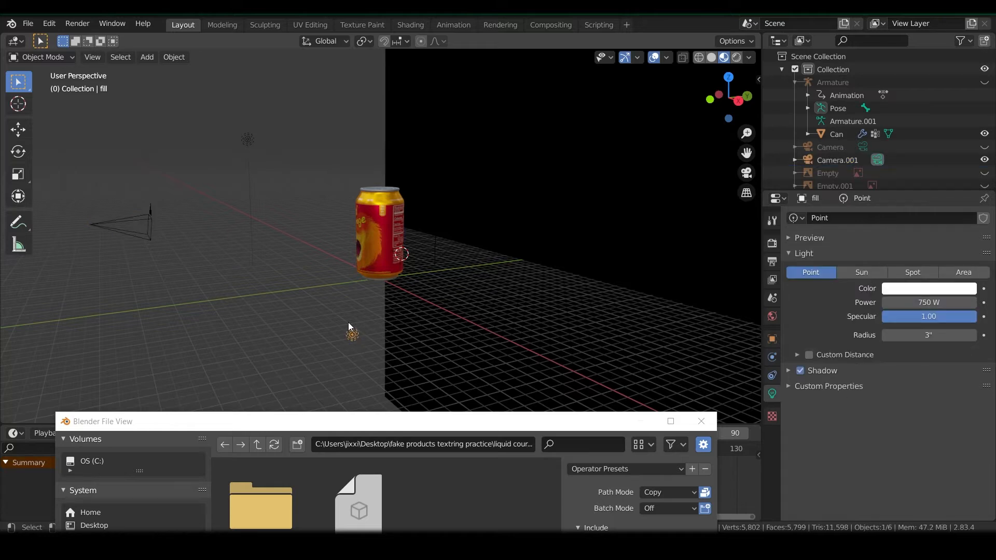
left_click(248, 140)
left_click(139, 227)
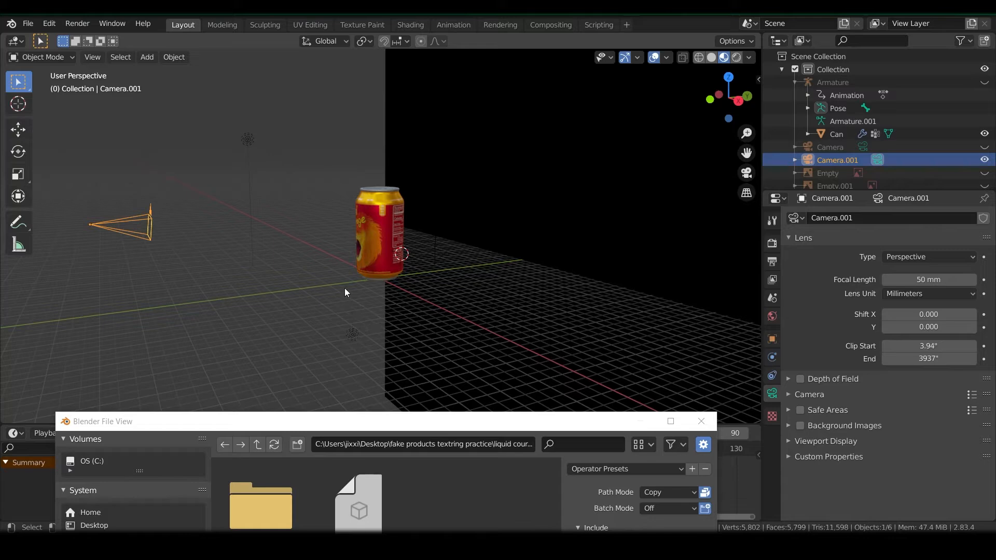
left_click(351, 336)
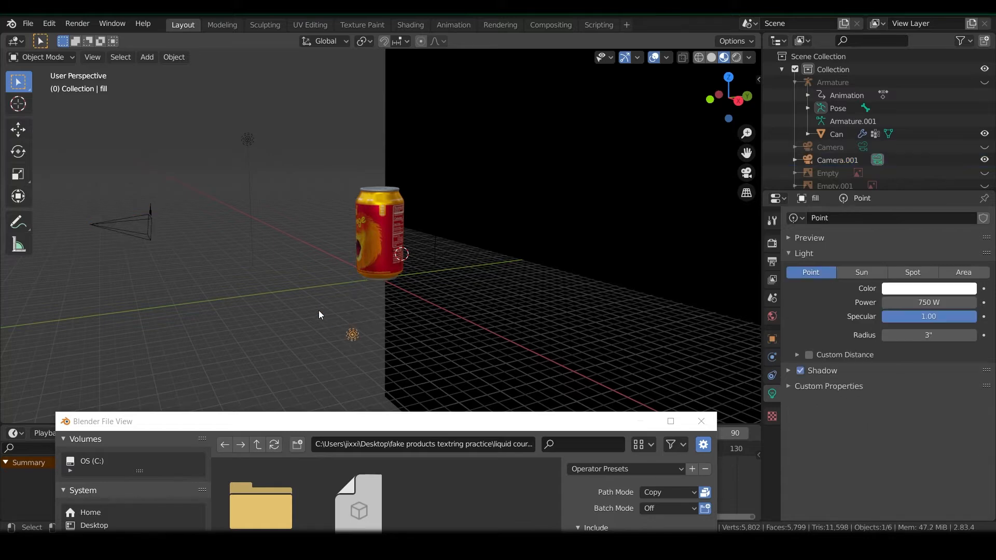
left_click(305, 305)
Select only the can, leaving all other objects deselected, and check the scene's object list.
left_click(372, 232)
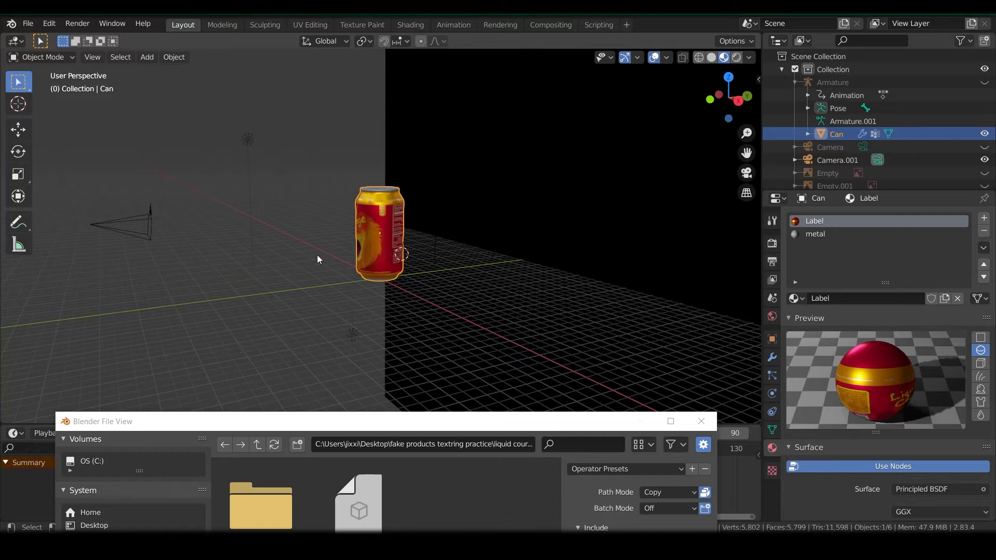
key("a")
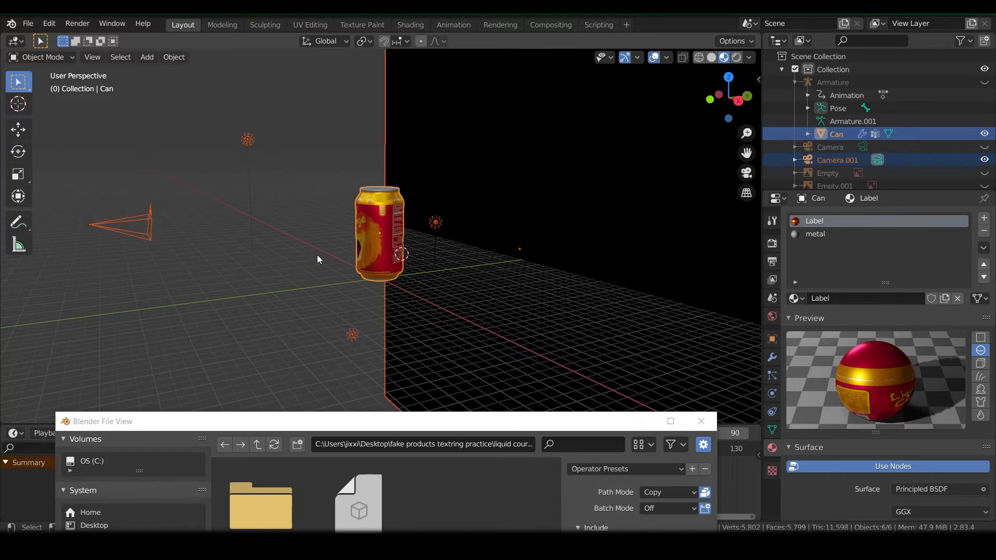
key("alt+a")
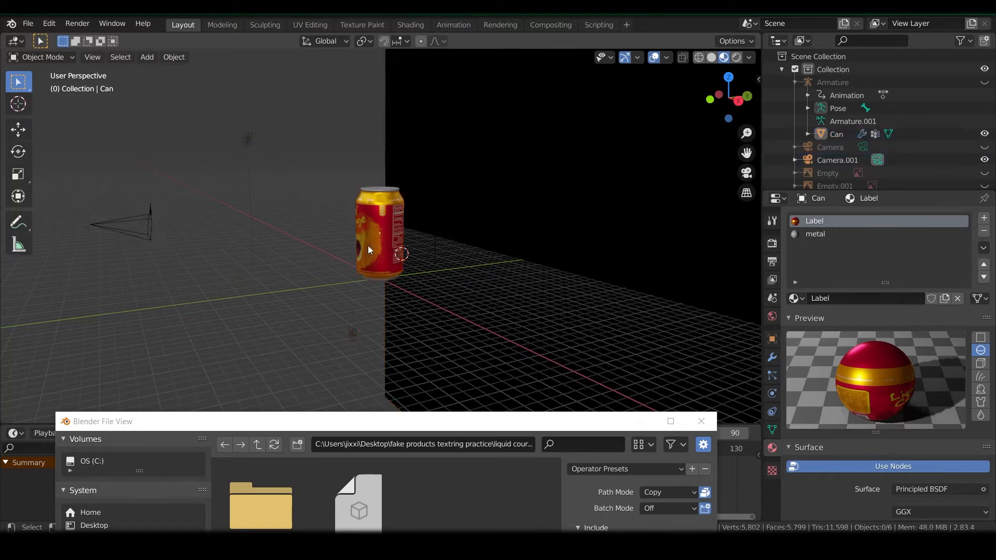
left_click(387, 210)
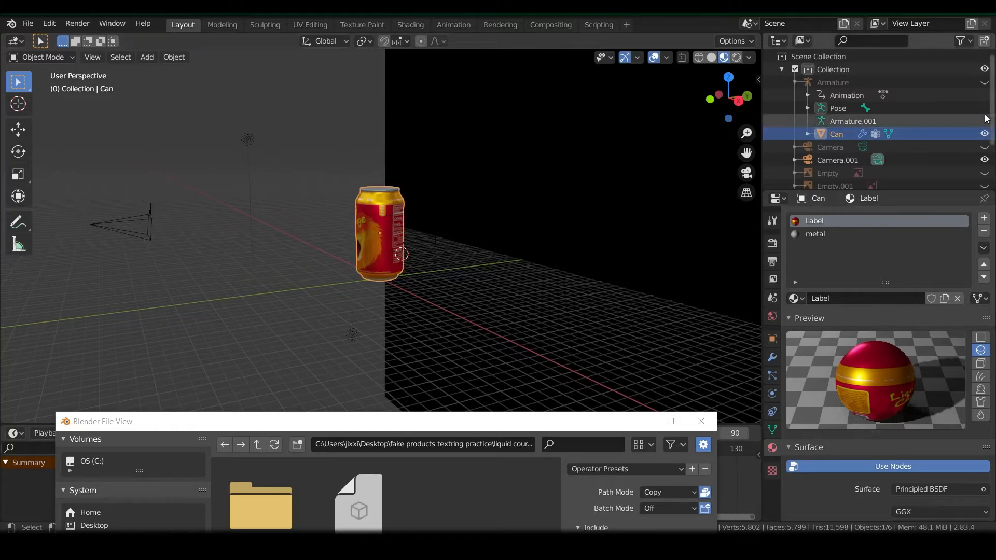
scroll(901, 108, "down", 2)
scroll(901, 120, "down", 3)
scroll(904, 153, "up", 5)
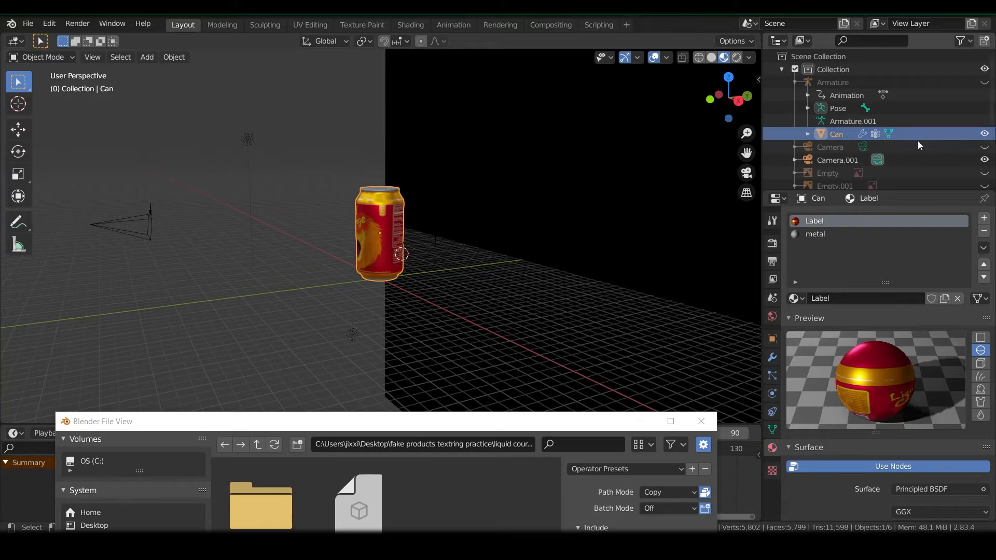
scroll(877, 147, "down", 5)
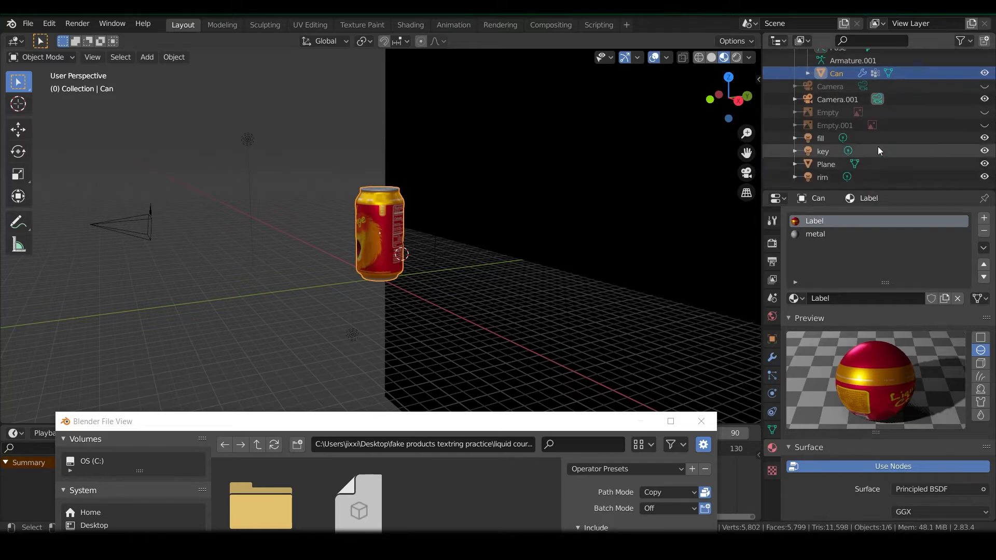
scroll(877, 146, "up", 4)
scroll(877, 146, "up", 1)
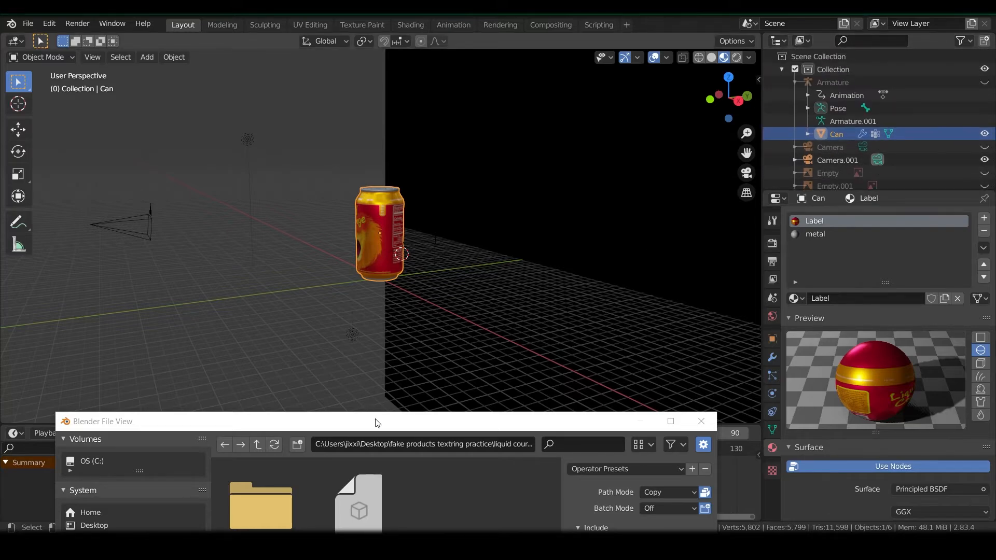
Bring the FBX export window back into view and limit the export to Selected Objects.
left_click_drag(375, 418, 372, 114)
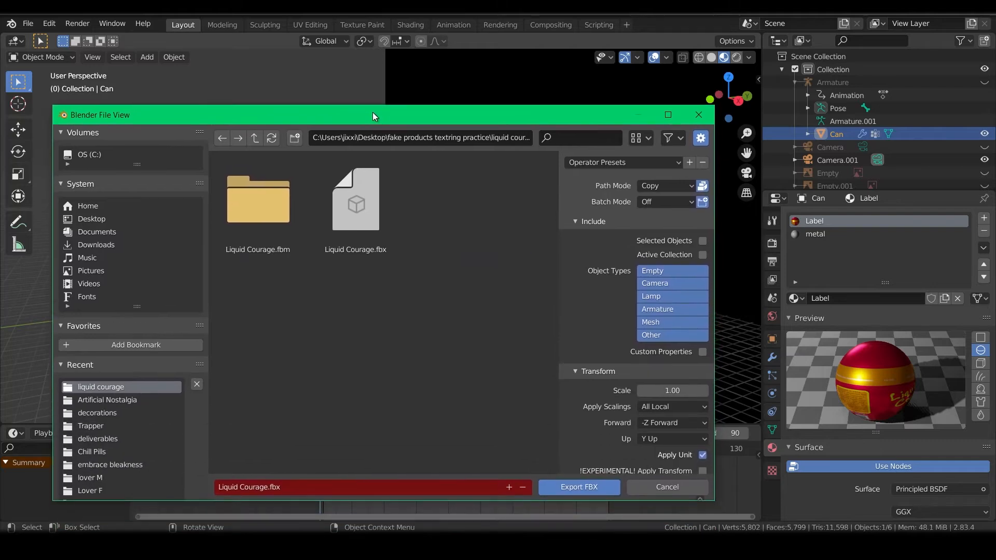
left_click(664, 241)
scroll(578, 286, "down", 3)
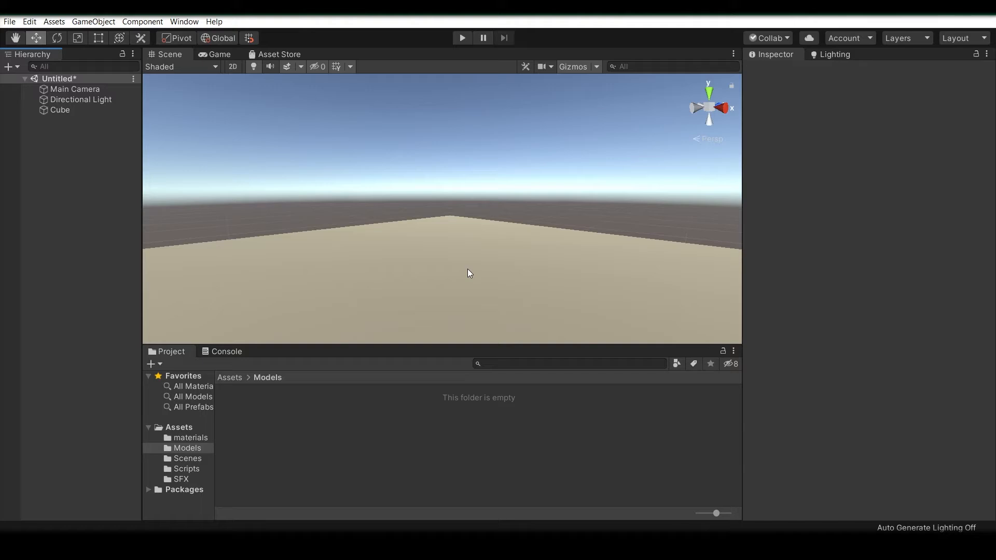
Switch to Unity, select the cube in the scene and move it along the Z axis to about -4.943.
scroll(461, 265, "down", 5)
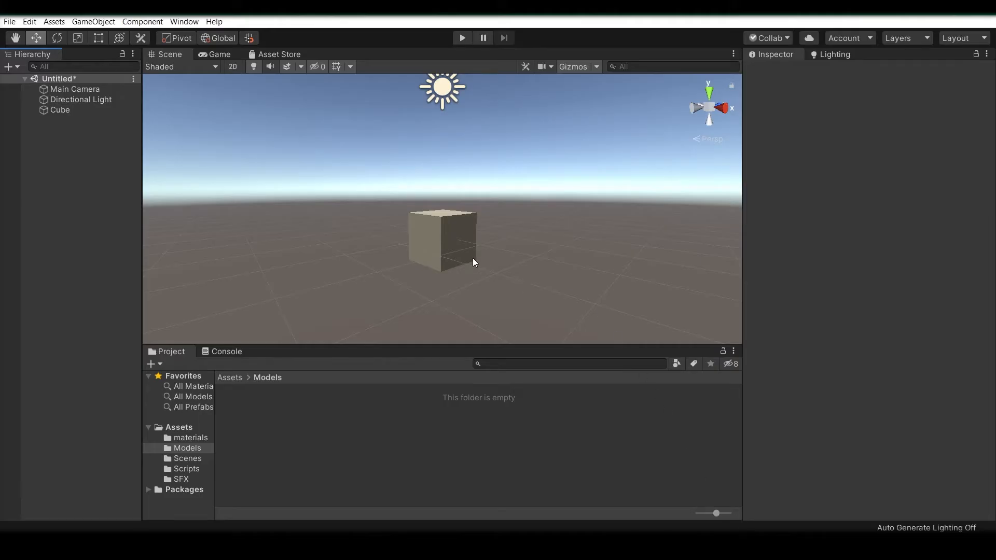
left_click(442, 252)
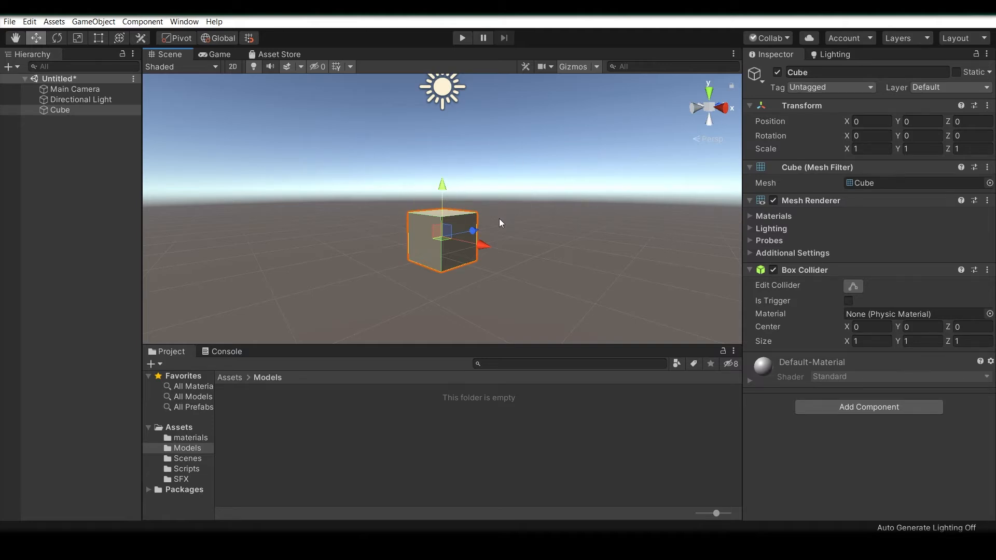
right_click_drag(406, 229, 180, 206)
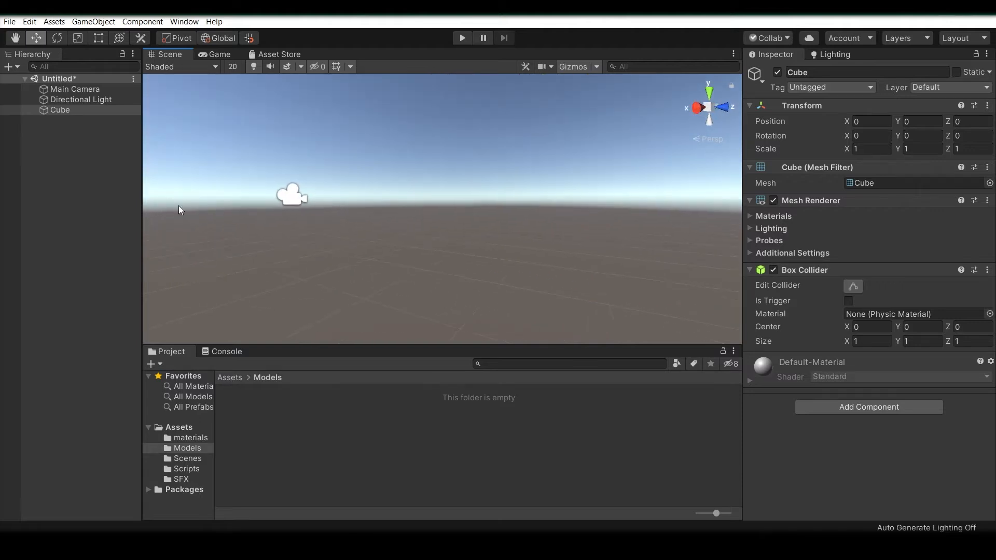
right_click_drag(292, 212, 466, 213)
left_click_drag(591, 243, 456, 273)
right_click_drag(513, 249, 481, 243)
left_click_drag(487, 265, 391, 271)
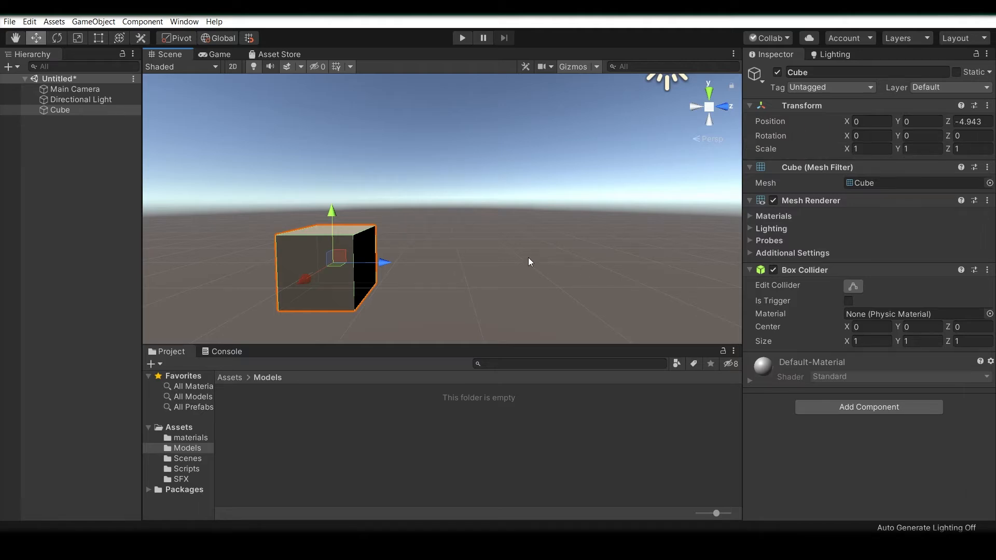
Reposition the cube to about Z -3.681 and raise it to about Y 1.953.
right_click_drag(516, 269, 439, 253)
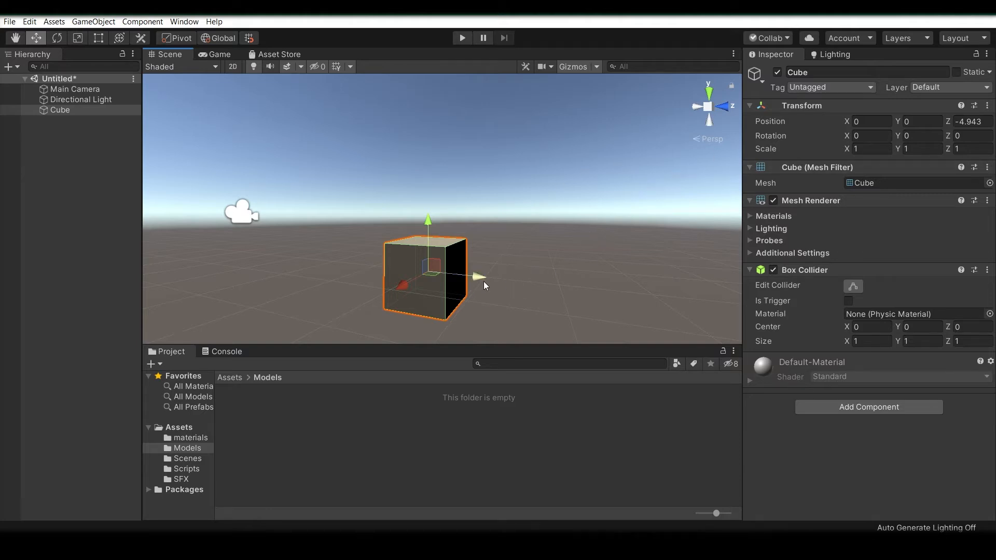
left_click_drag(483, 282, 592, 300)
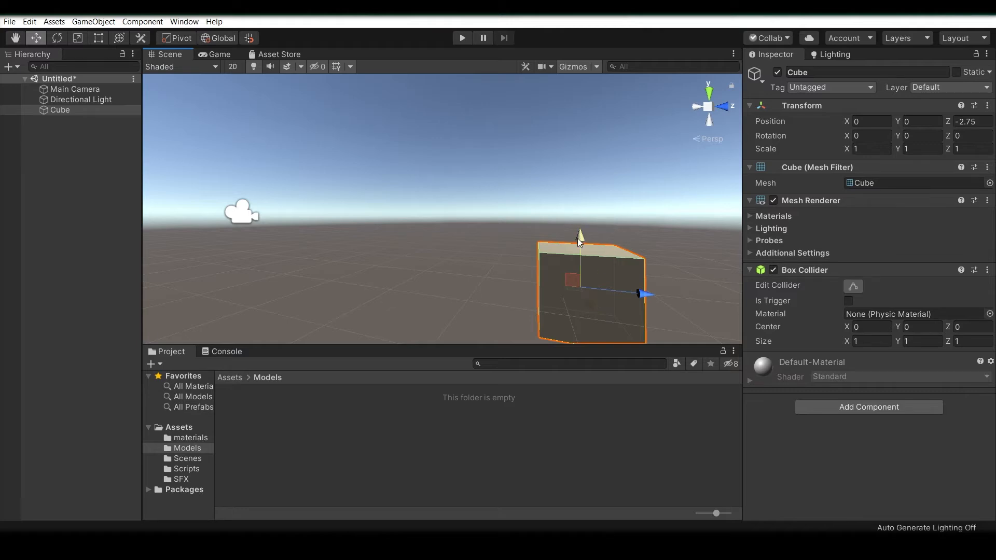
left_click_drag(577, 243, 580, 128)
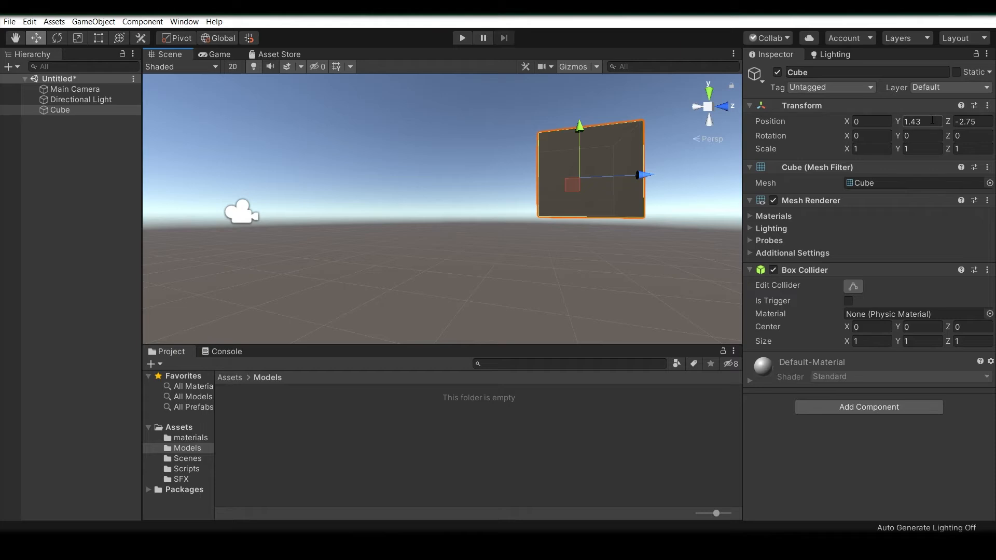
left_click_drag(507, 251, 594, 254, "alt")
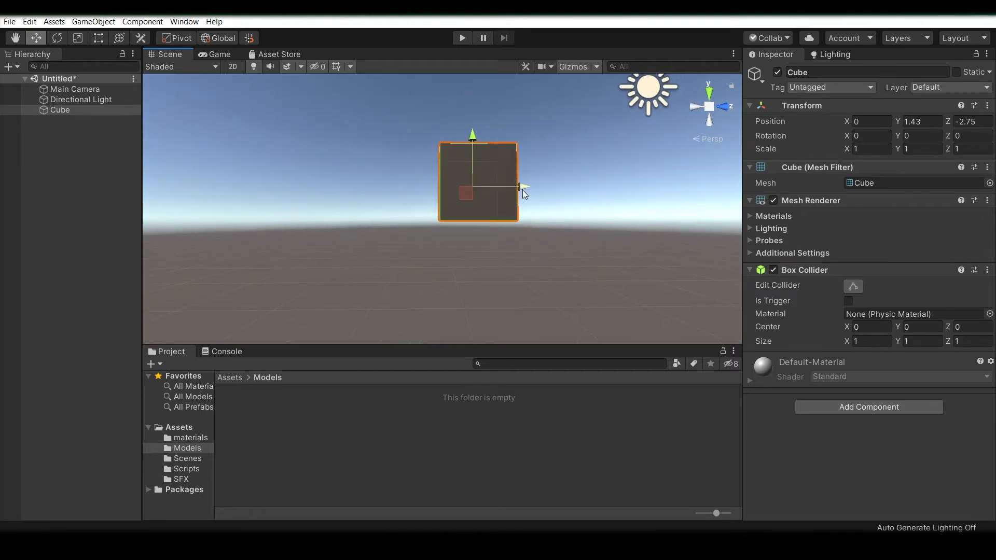
left_click_drag(521, 190, 464, 189)
left_click_drag(412, 134, 412, 100)
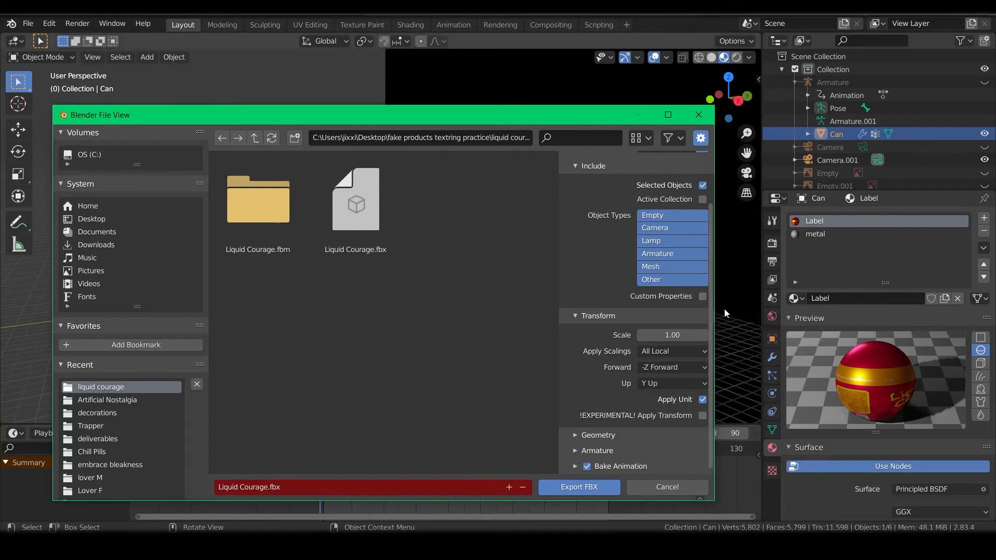
Switch back to Blender and set the FBX export's axes to -Z Forward and Y Up.
left_click(673, 367)
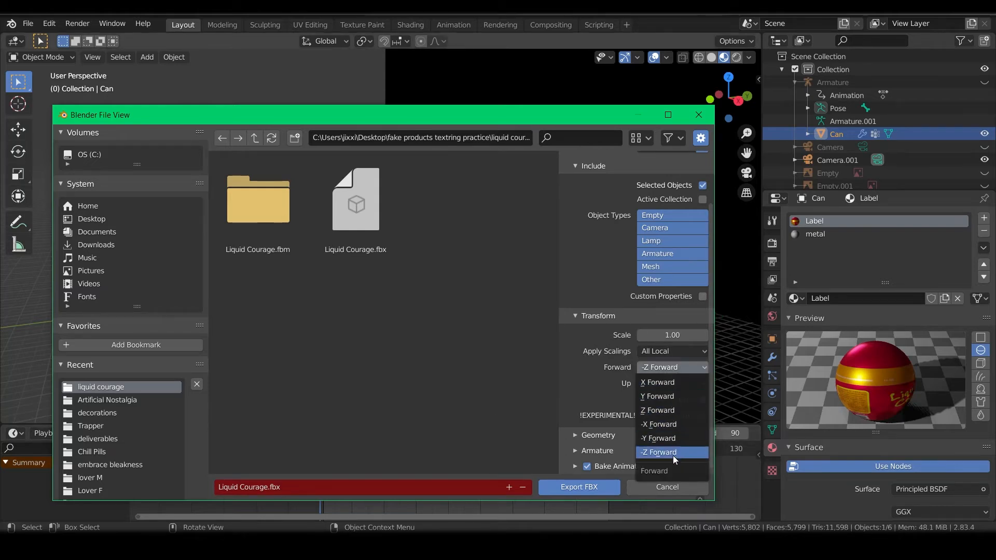
left_click(686, 453)
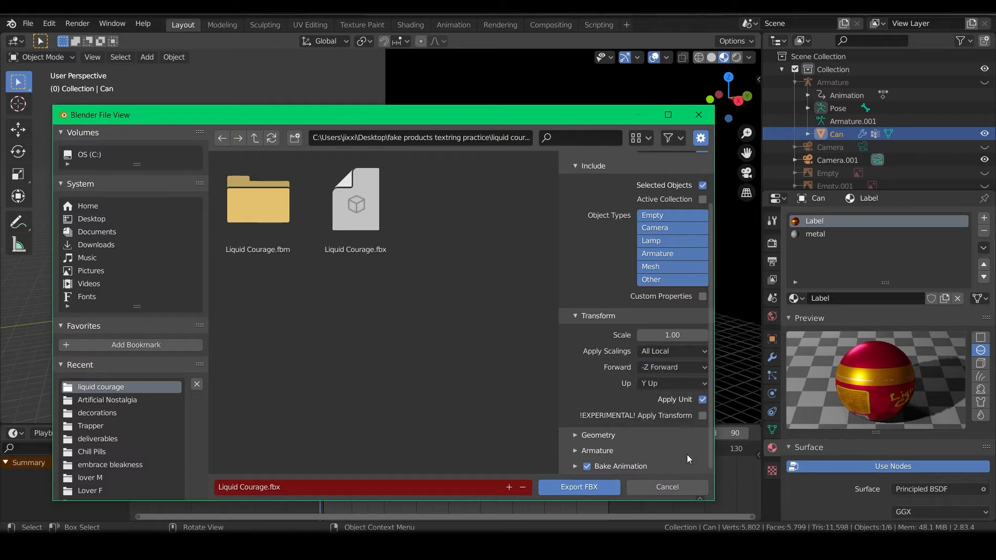
left_click(668, 384)
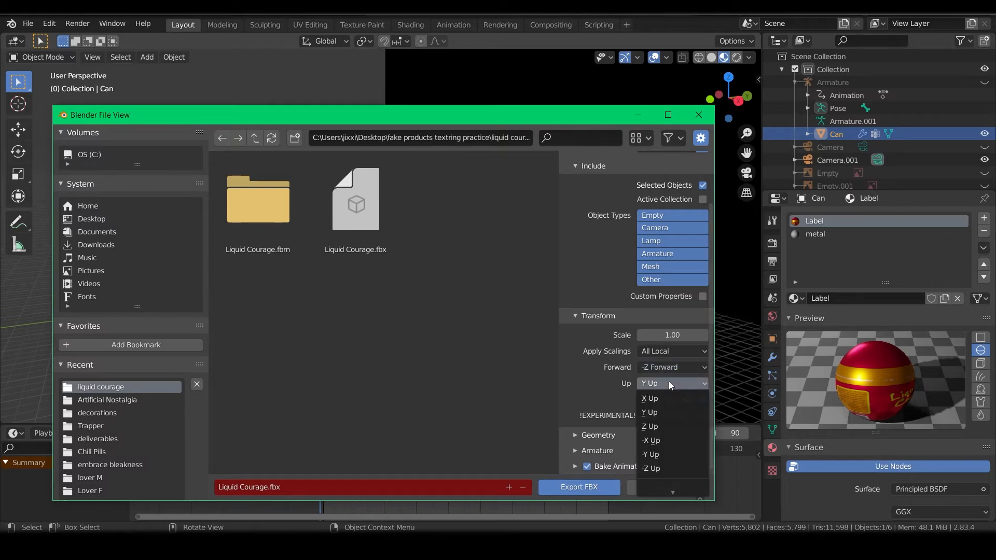
left_click(668, 412)
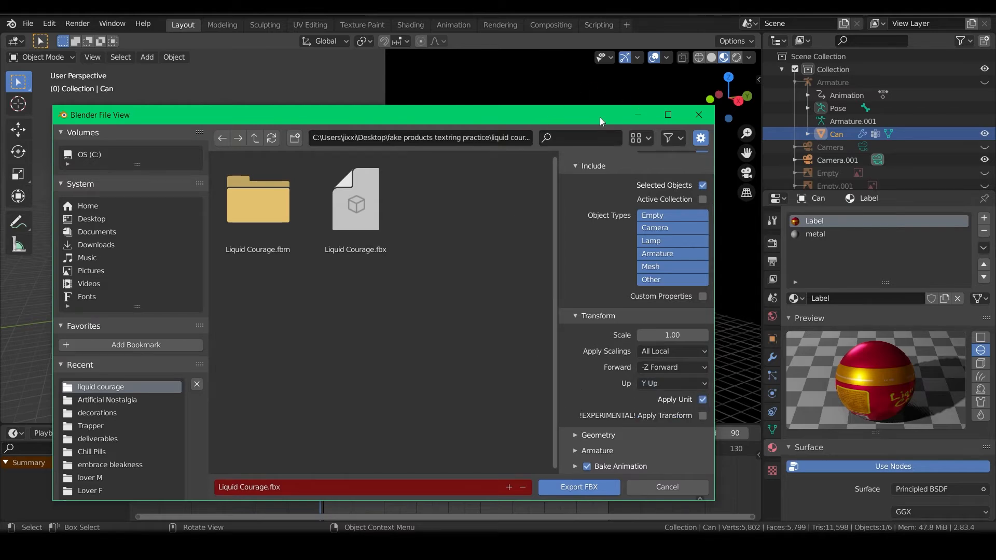
Move the export window aside, play the can's timeline animation and return it to frame 0.
left_click_drag(534, 119, 533, 517)
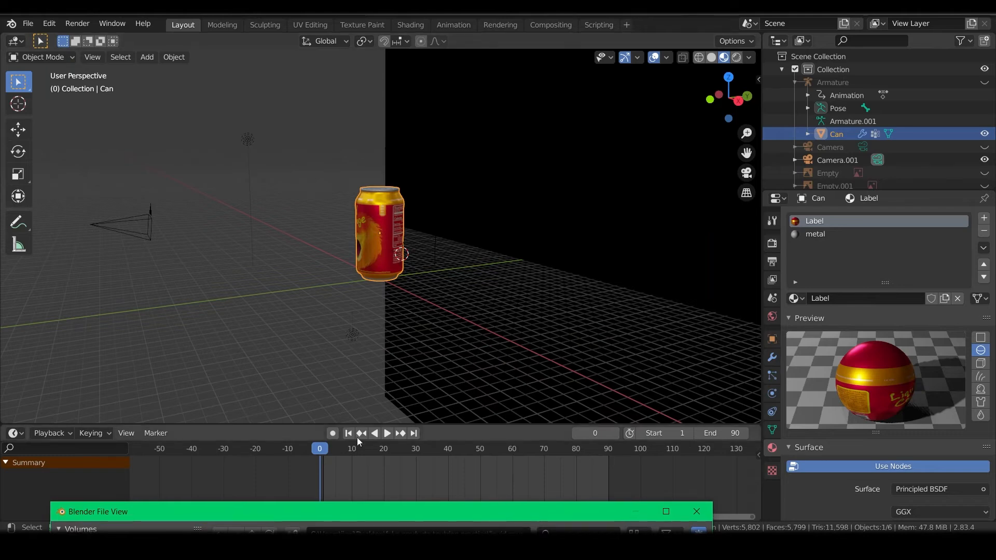
left_click(320, 449)
key("space")
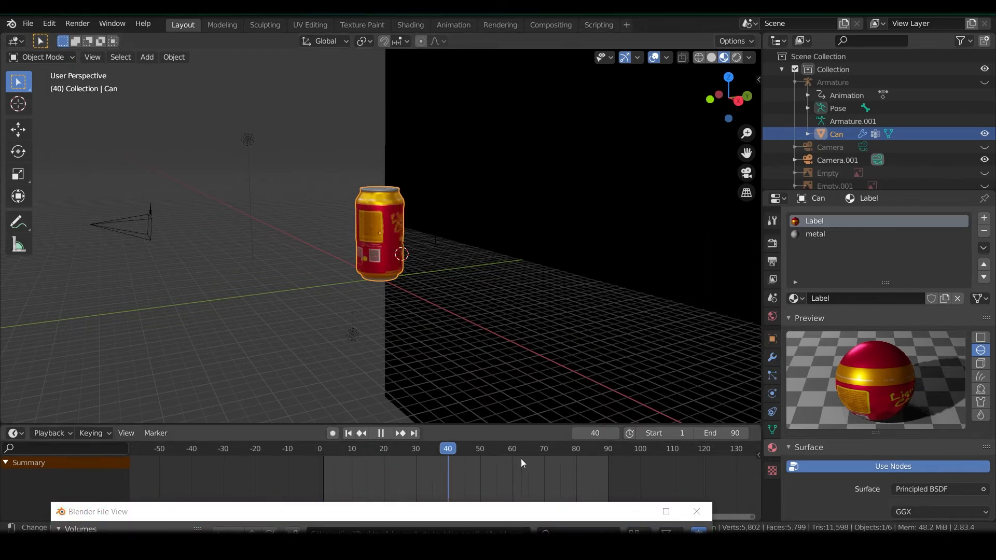
left_click_drag(589, 456, 253, 453)
key("space")
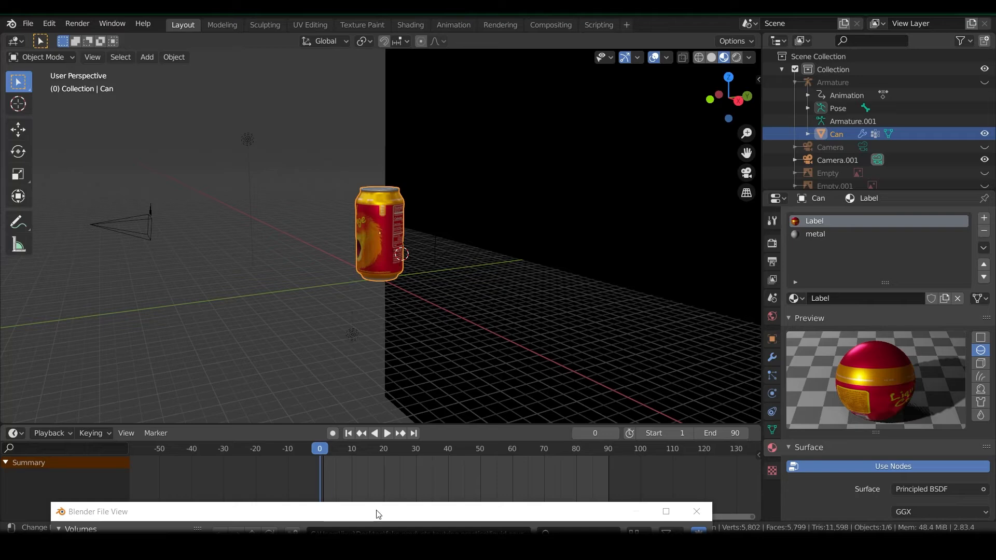
Turn off Bake Animation for the FBX export and review the remaining settings, keeping Path Mode at Copy.
left_click_drag(377, 503, 393, 91)
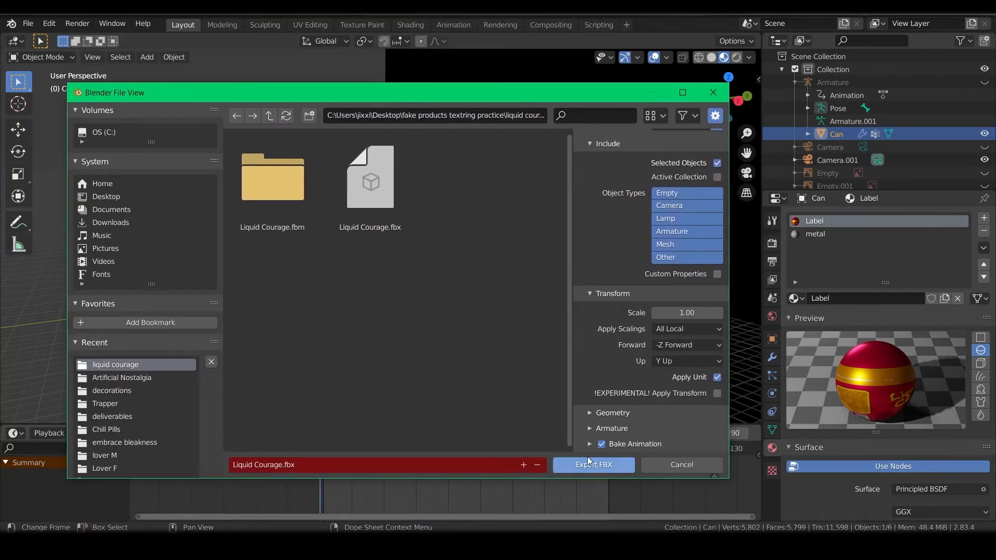
left_click(602, 443)
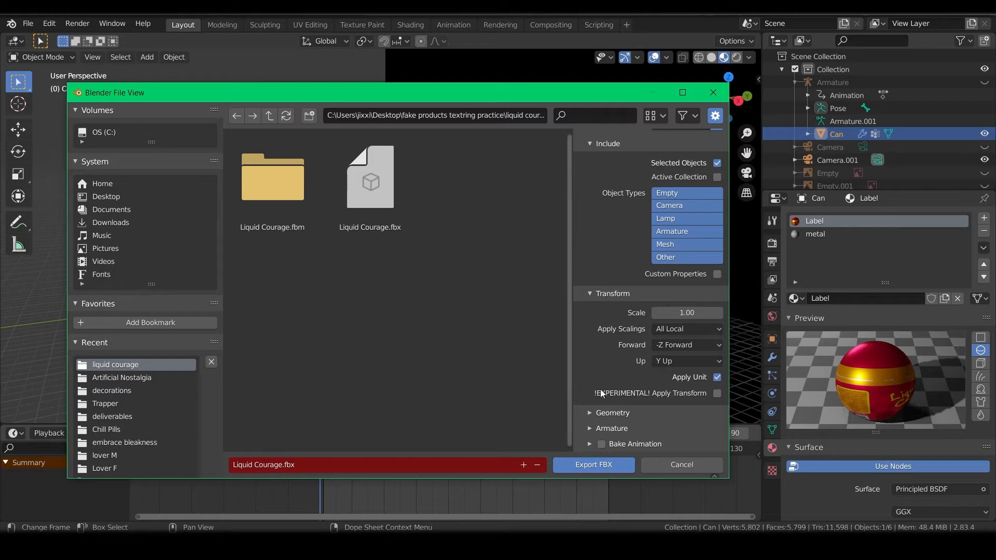
scroll(610, 387, "up", 3)
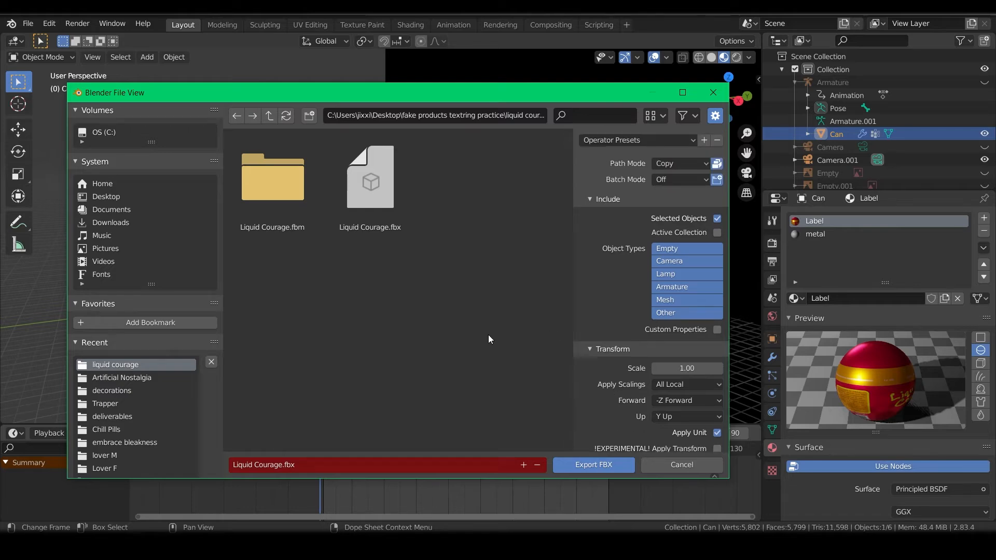
scroll(628, 355, "down", 4)
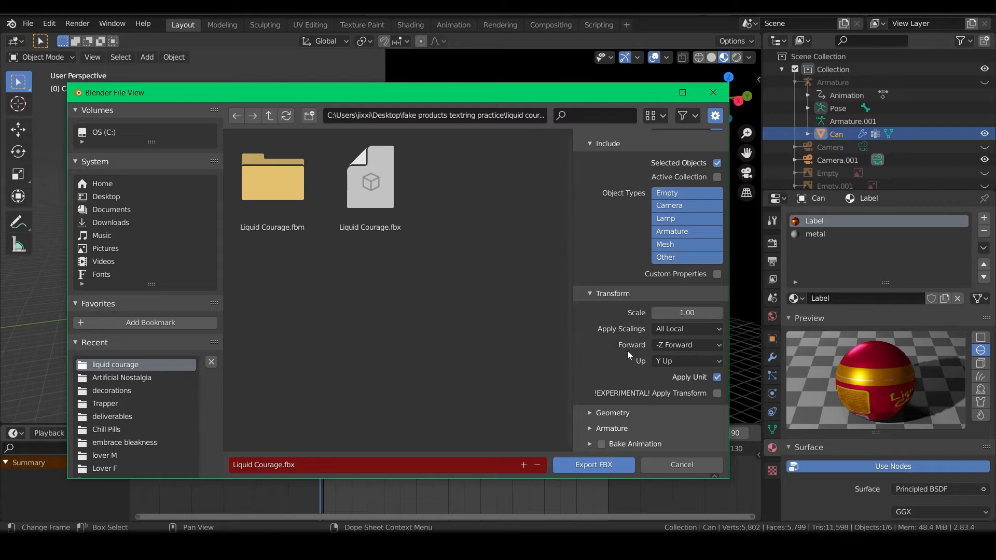
scroll(626, 363, "up", 4)
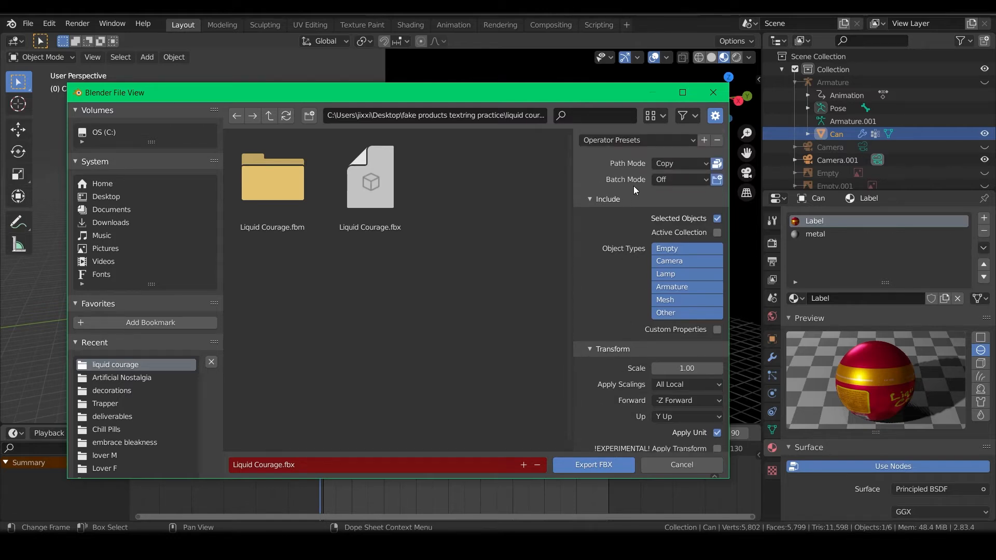
left_click(689, 160)
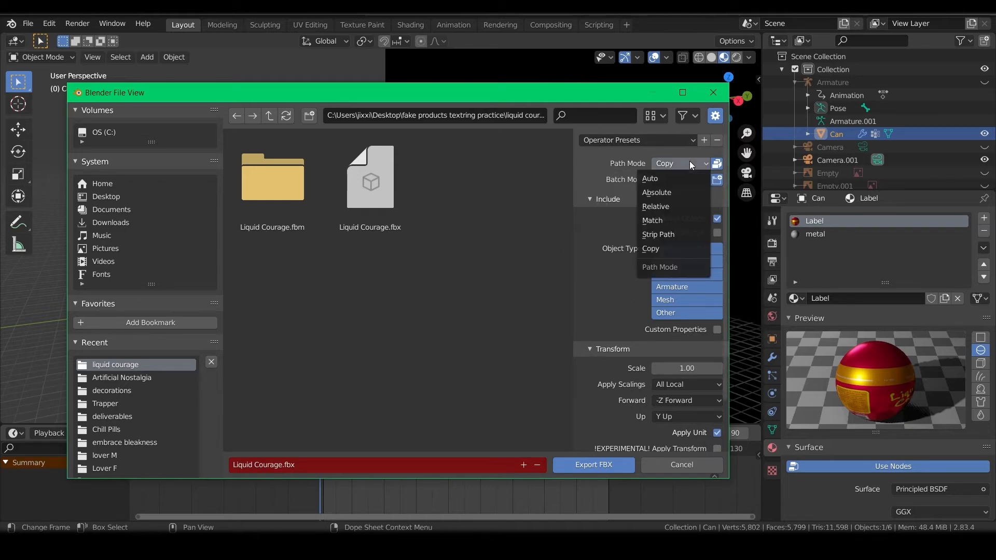
left_click(685, 254)
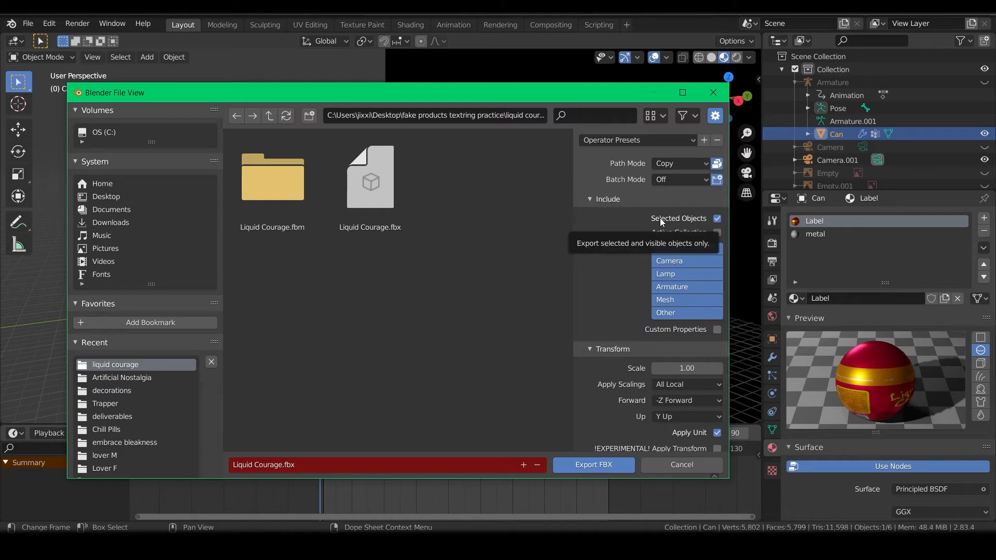
scroll(611, 263, "down", 3)
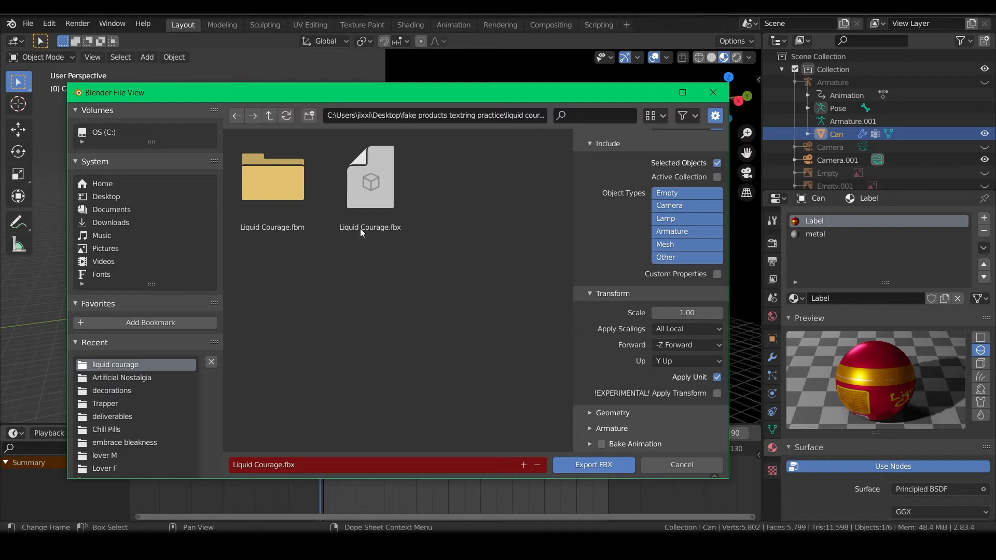
Export the can over the existing Liquid Courage.fbx in the liquid courage folder.
left_click(346, 462)
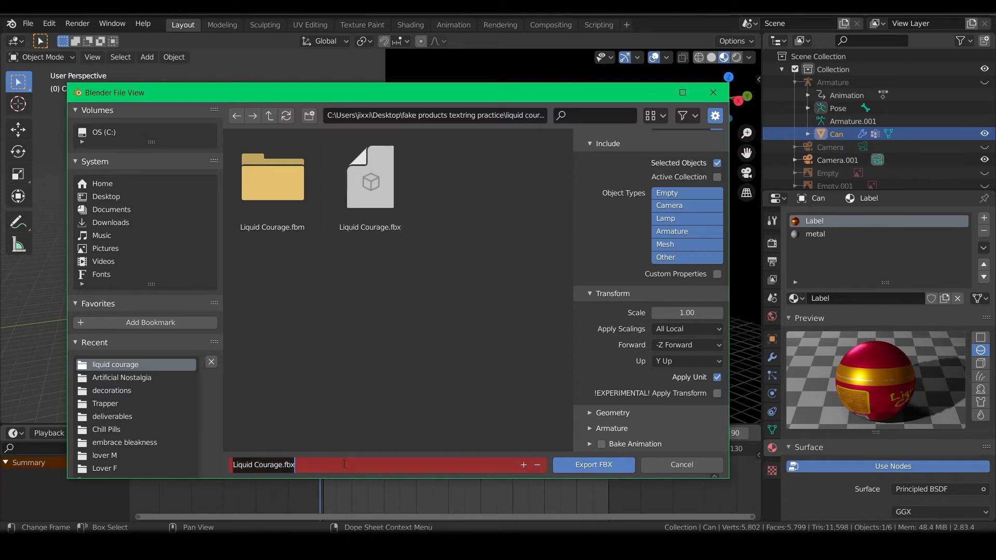
left_click(328, 467)
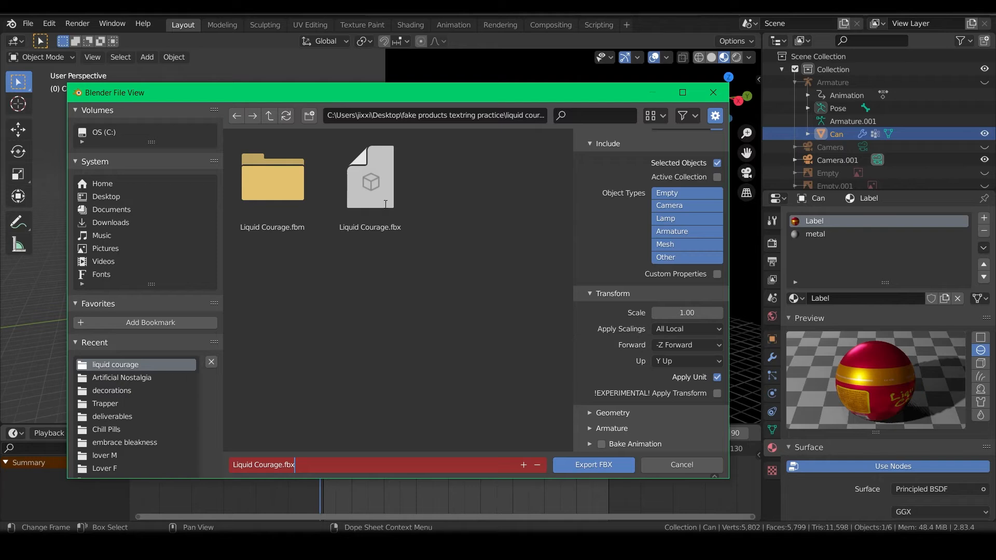
left_click(379, 177)
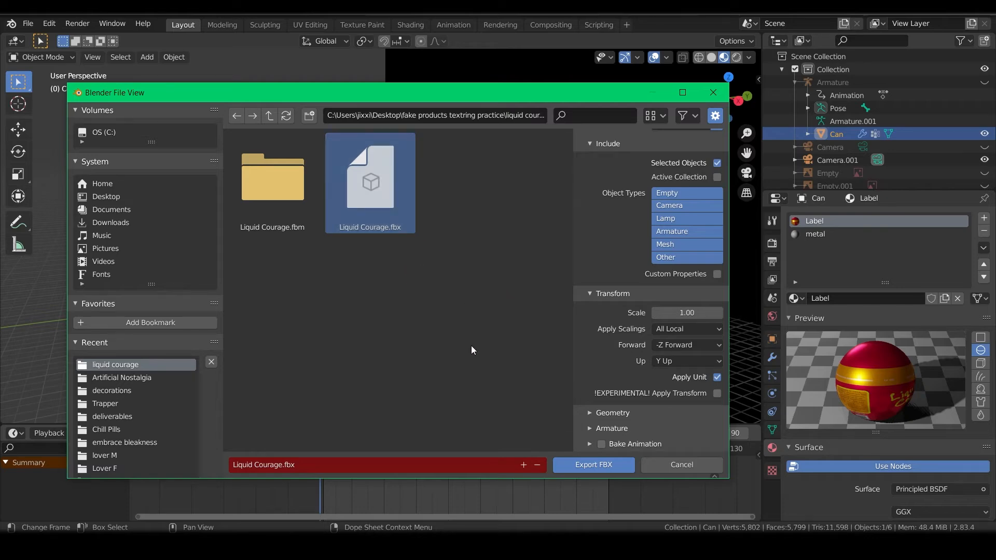
left_click(595, 466)
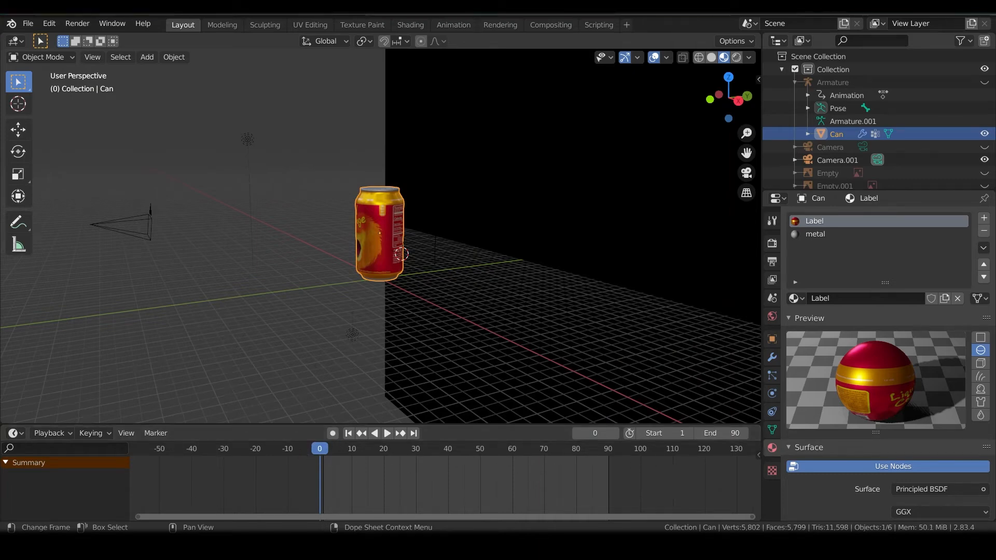
Switch to Unity and bring up the liquid courage folder in File Explorer to locate Liquid Courage.fbx.
left_click(586, 547)
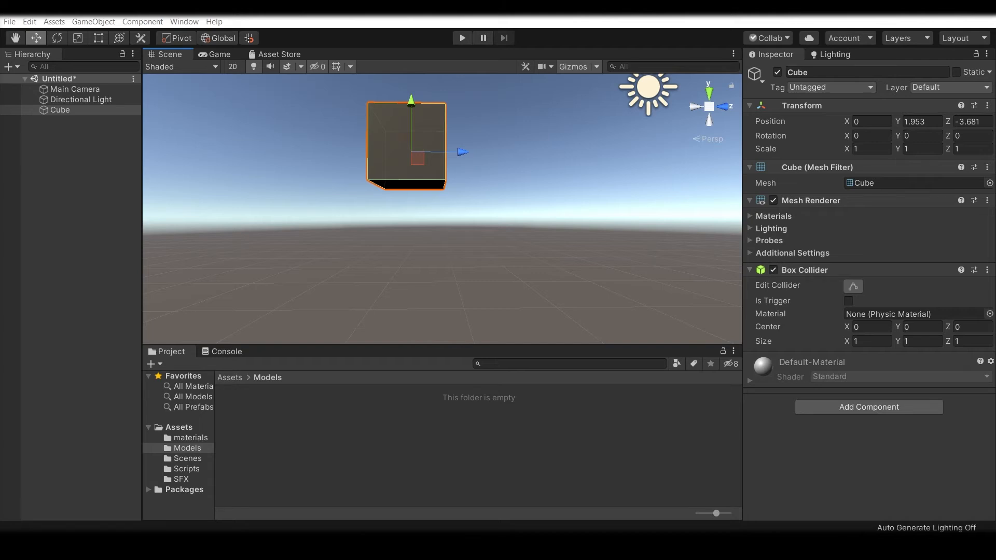
left_click_drag(0, 169, 277, 50)
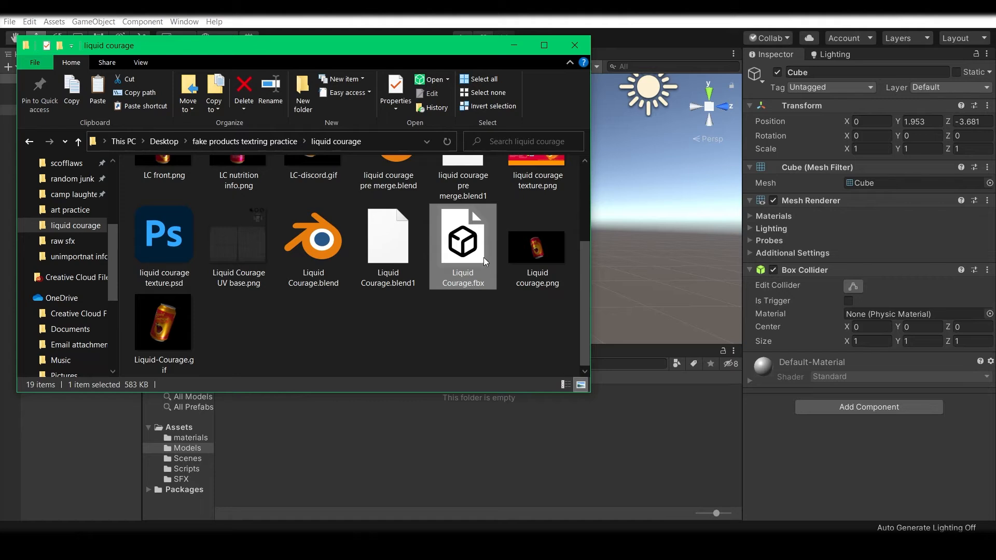
scroll(466, 267, "up", 1)
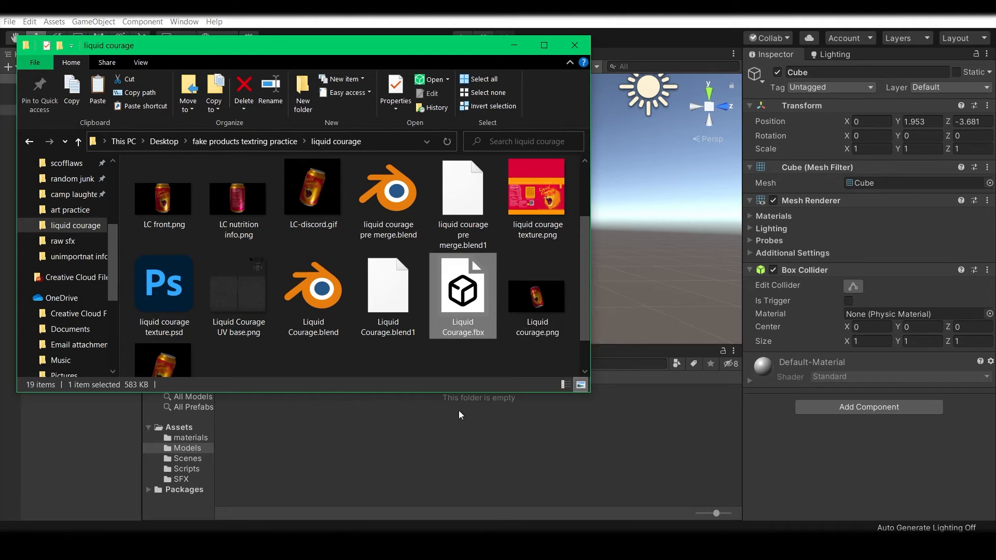
Review the project's Assets folder and the option for creating a new folder there, and return to the Models folder.
left_click(452, 441)
left_click(228, 377)
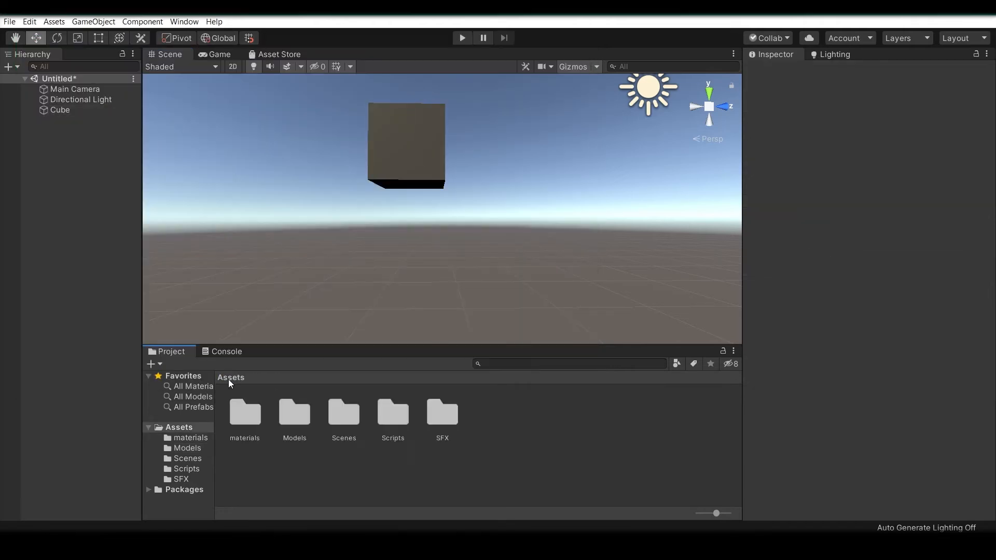
right_click(538, 429)
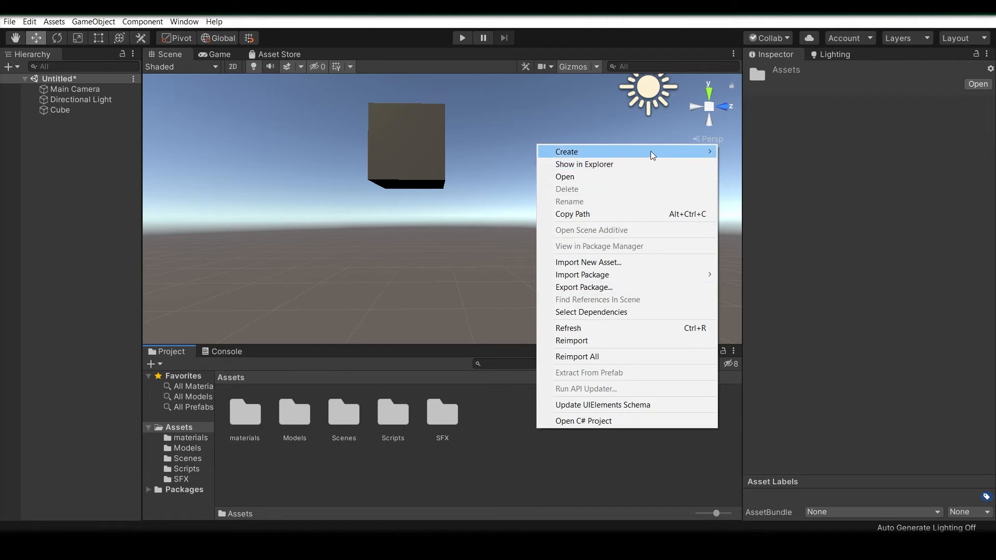
mouse_move(650, 151)
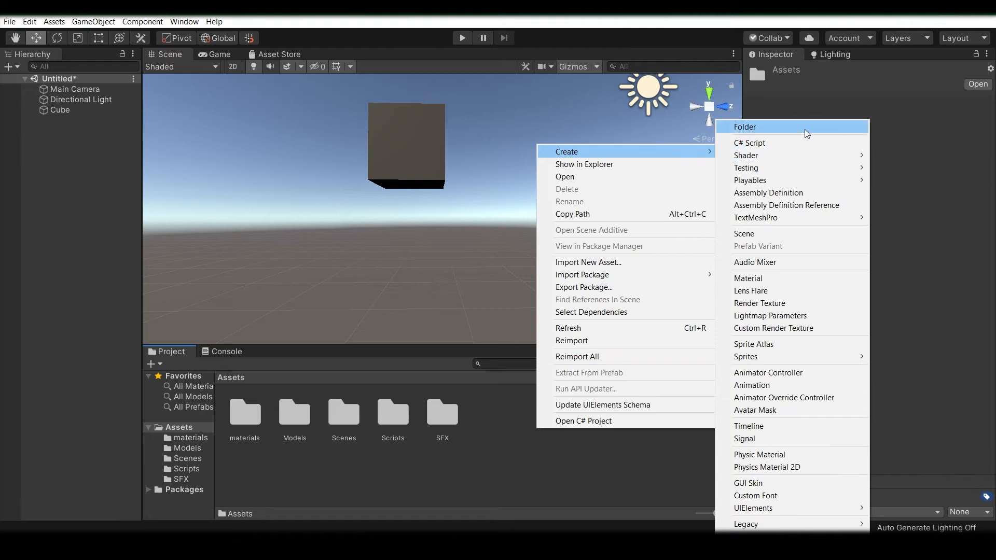
left_click(299, 419)
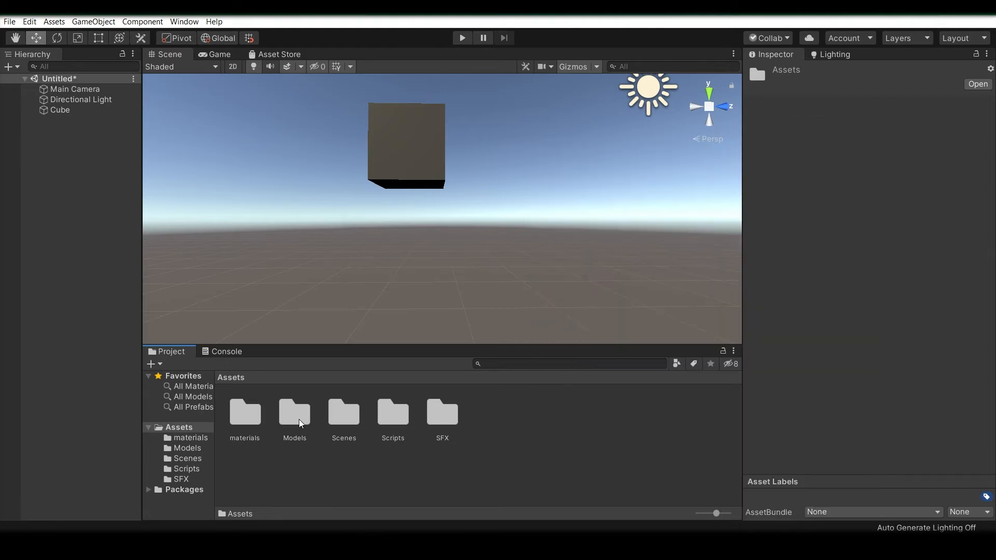
double_click(298, 419)
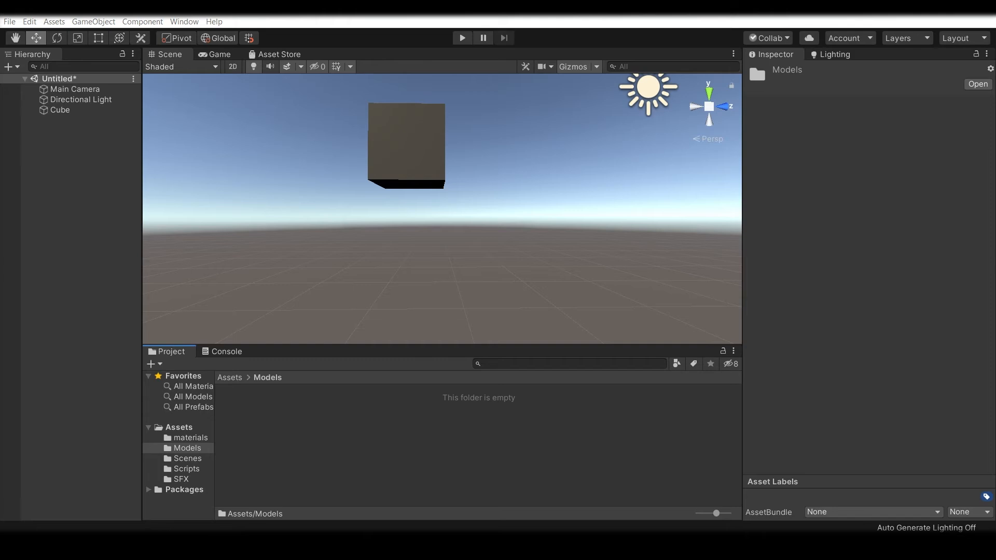
Import Liquid Courage.fbx from the liquid courage folder in File Explorer into the Unity project's Models folder.
key("alt+Tab")
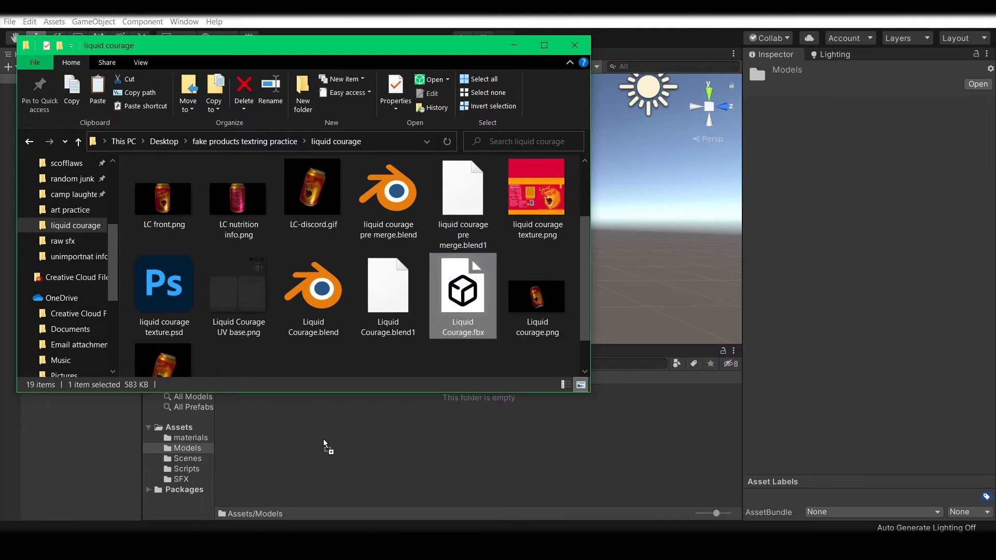
left_click_drag(326, 445, 325, 445)
left_click(389, 446)
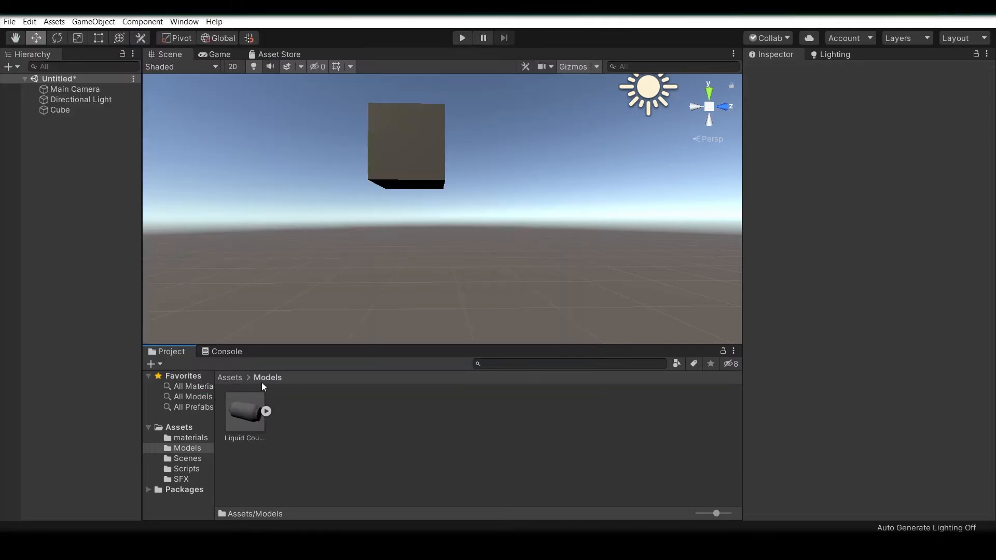
Place the imported Liquid Courage model from the Models folder into the scene.
left_click(238, 411)
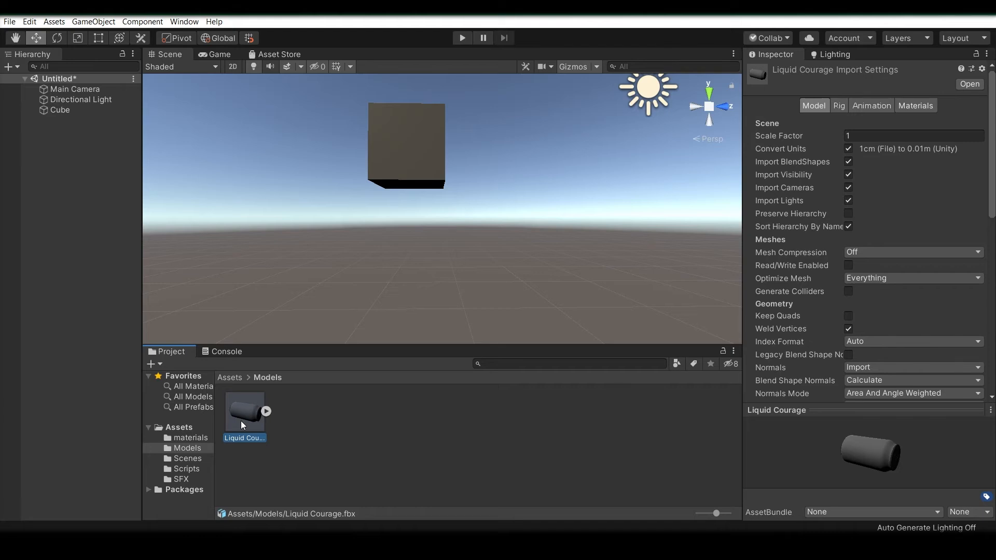
left_click_drag(241, 421, 302, 211)
middle_click_drag(347, 243, 540, 381)
middle_click_drag(455, 240, 473, 243)
left_click_drag(473, 244, 544, 293, "alt")
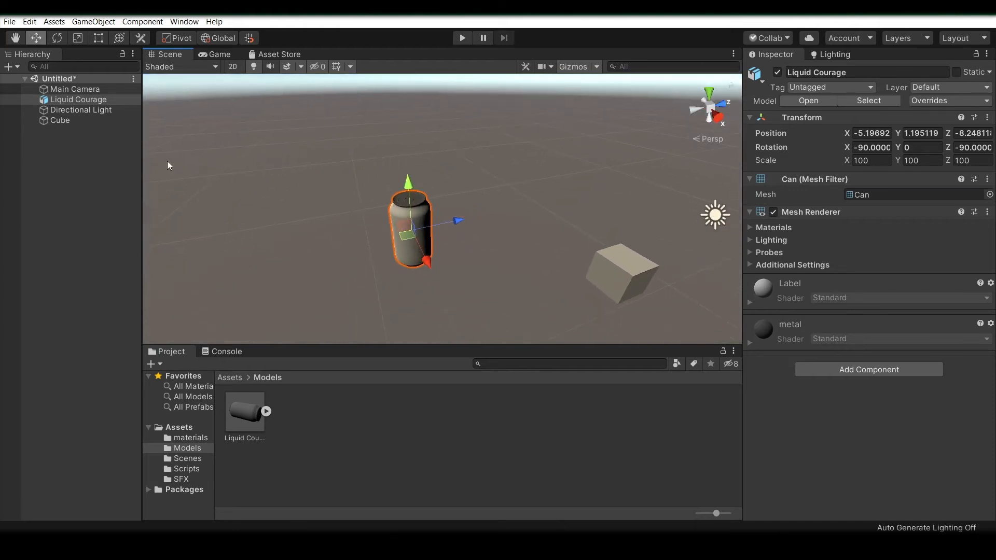
Set the Liquid Courage can's Y rotation to 180 and deselect it.
left_click(96, 99)
key("f")
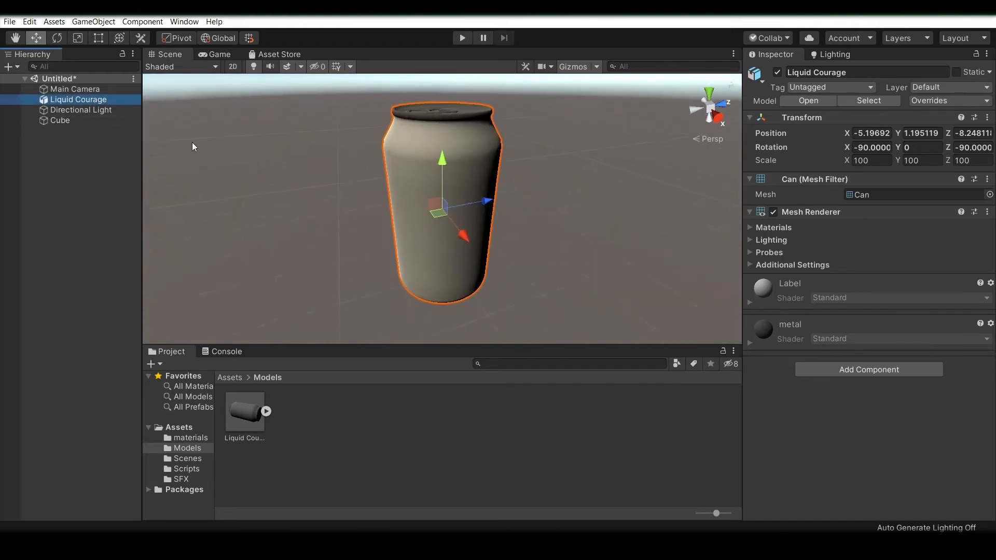
left_click_drag(368, 224, 427, 252, "alt")
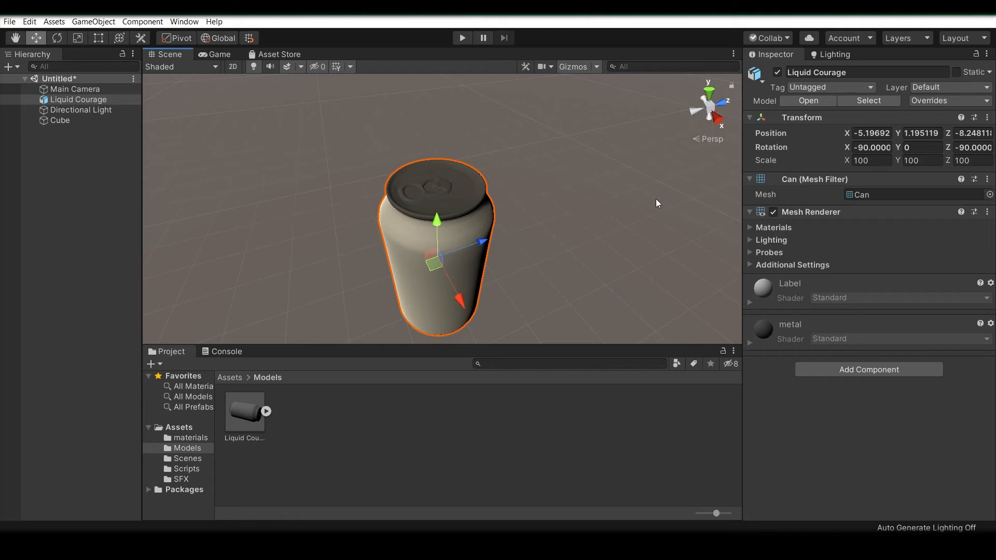
left_click(933, 146)
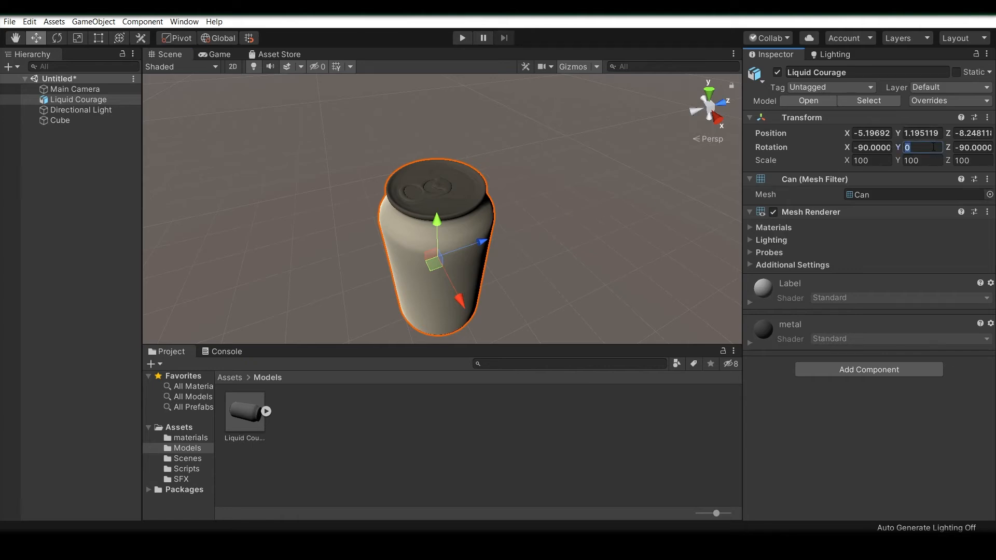
type("180")
left_click(611, 412)
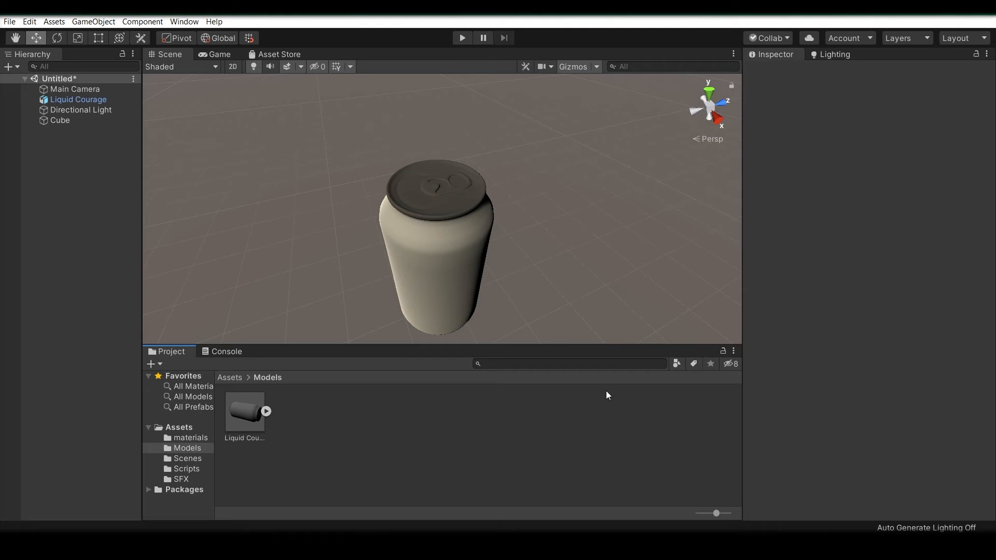
Set the Liquid Courage can's position to 0 on the X, Y and Z axes.
left_click(442, 209)
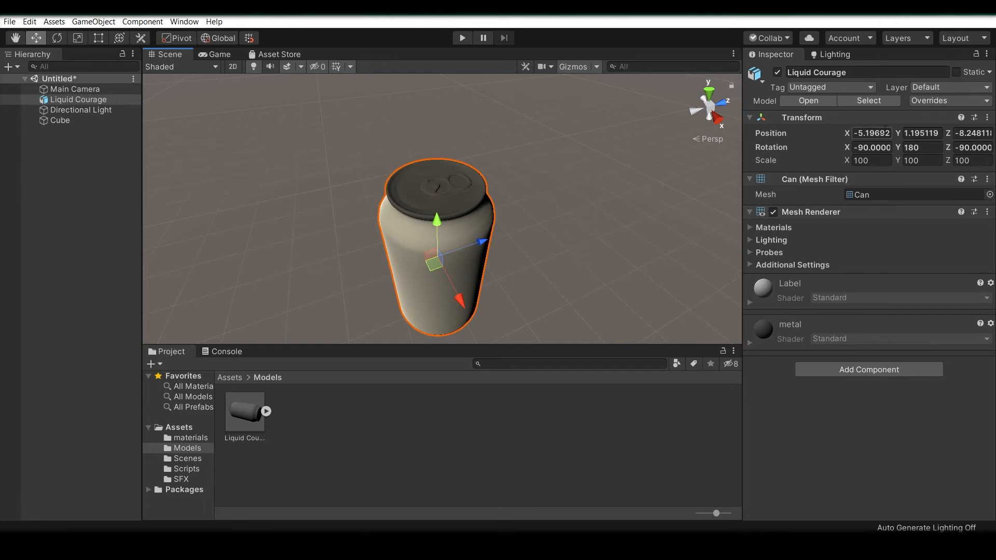
left_click(871, 133)
type("0")
left_click(923, 133)
type("0")
key("Tab")
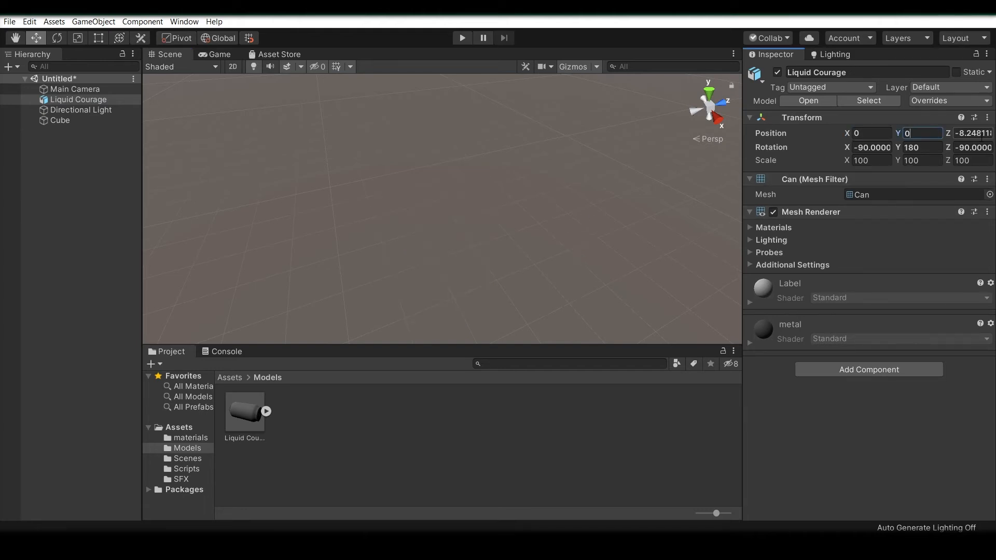
type("0")
key("Return")
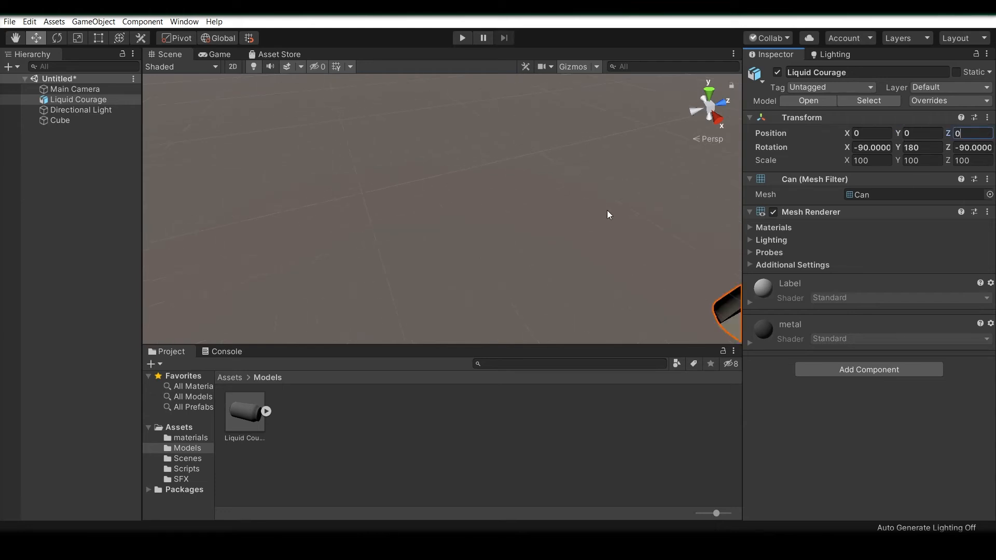
Change the Directional Light's color to pure white (FFFFFF).
middle_click_drag(656, 273, 386, 162)
scroll(452, 188, "up", 8)
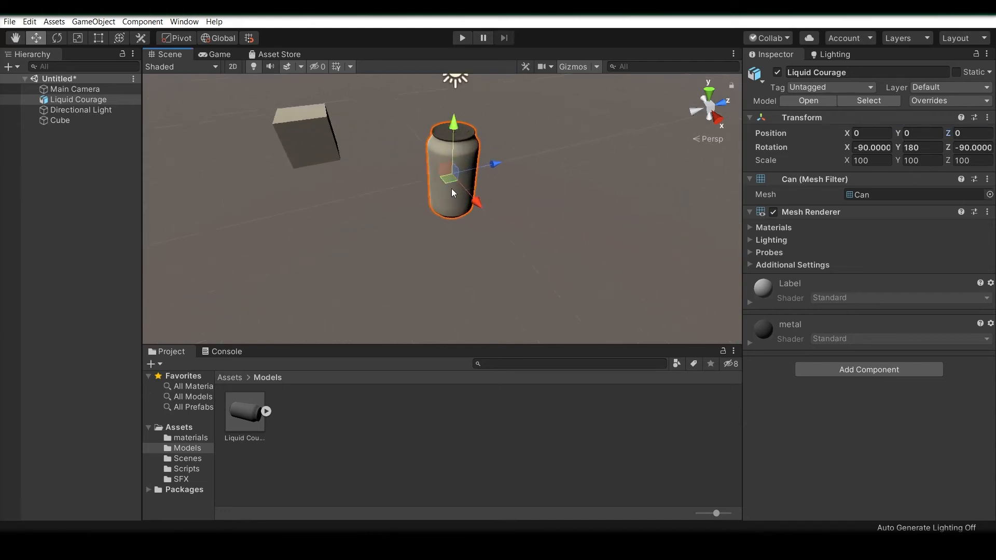
middle_click_drag(621, 190, 595, 269)
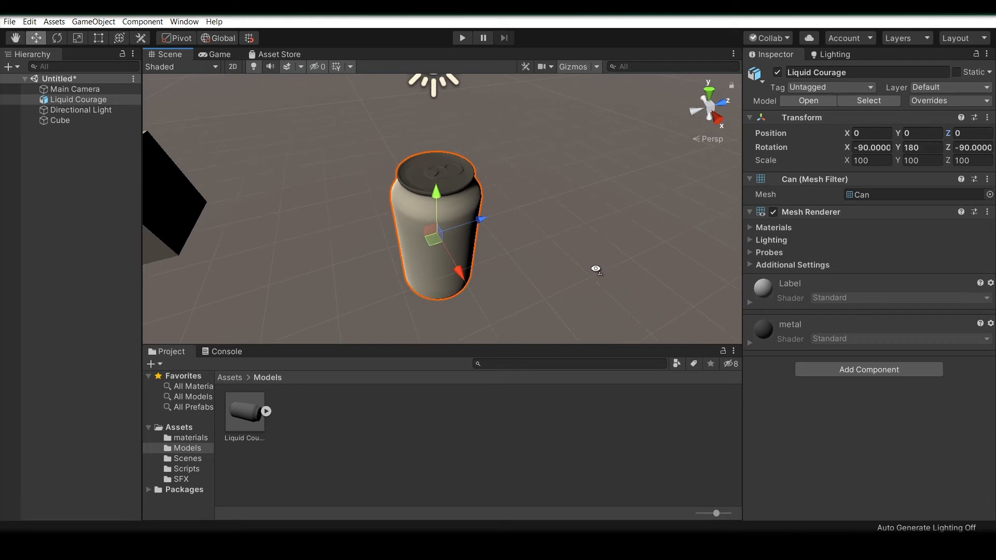
right_click_drag(595, 268, 593, 233)
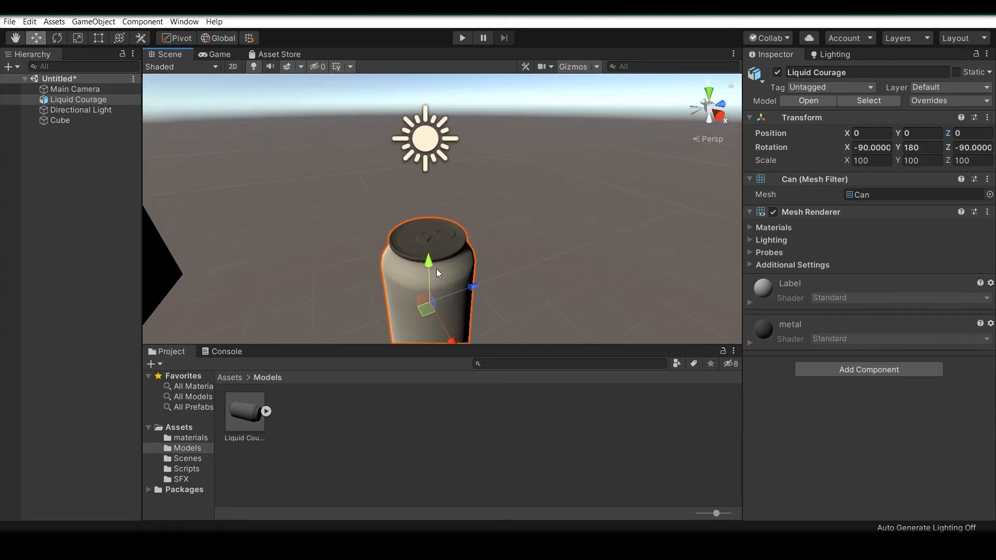
scroll(445, 261, "up", 6)
middle_click_drag(534, 277, 570, 207)
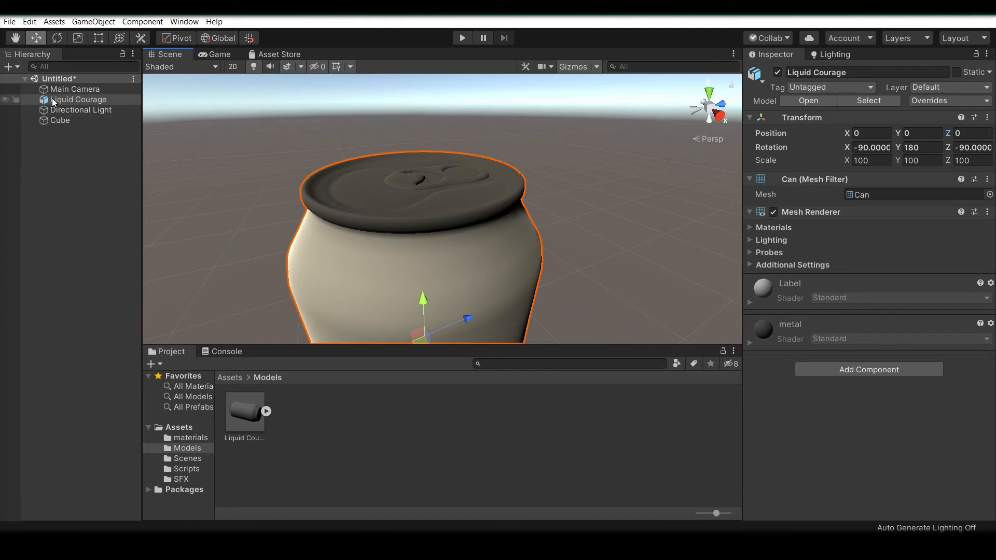
left_click(97, 112)
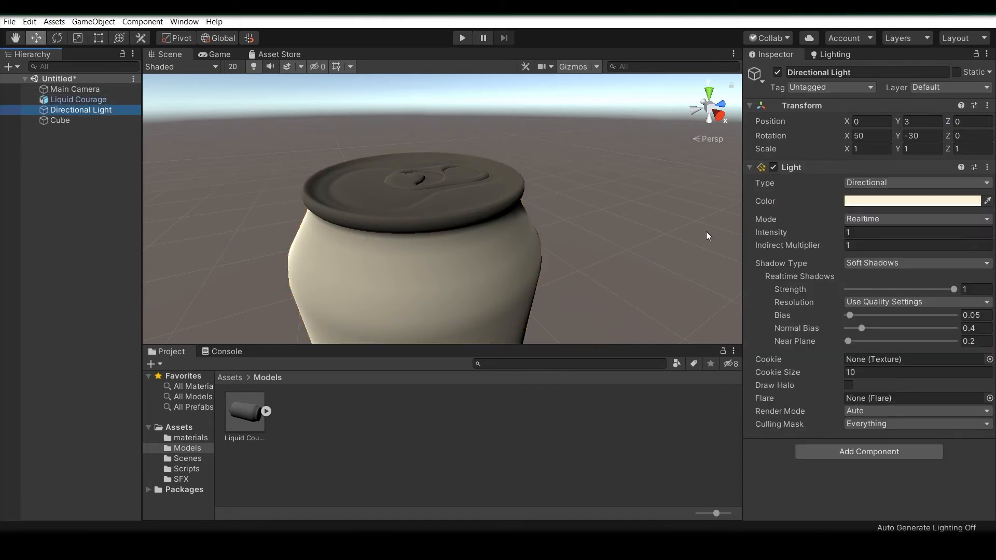
left_click(881, 203)
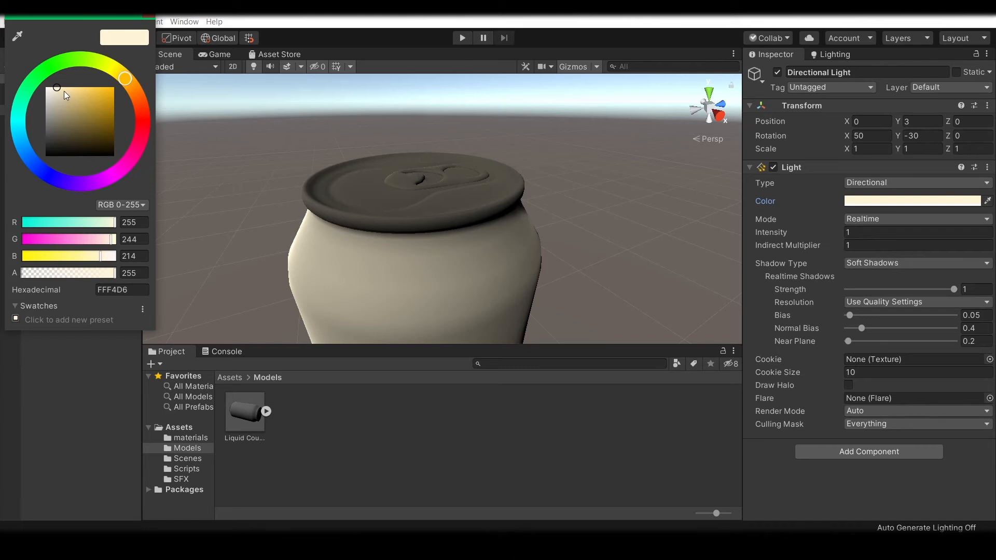
left_click_drag(63, 92, 26, 85)
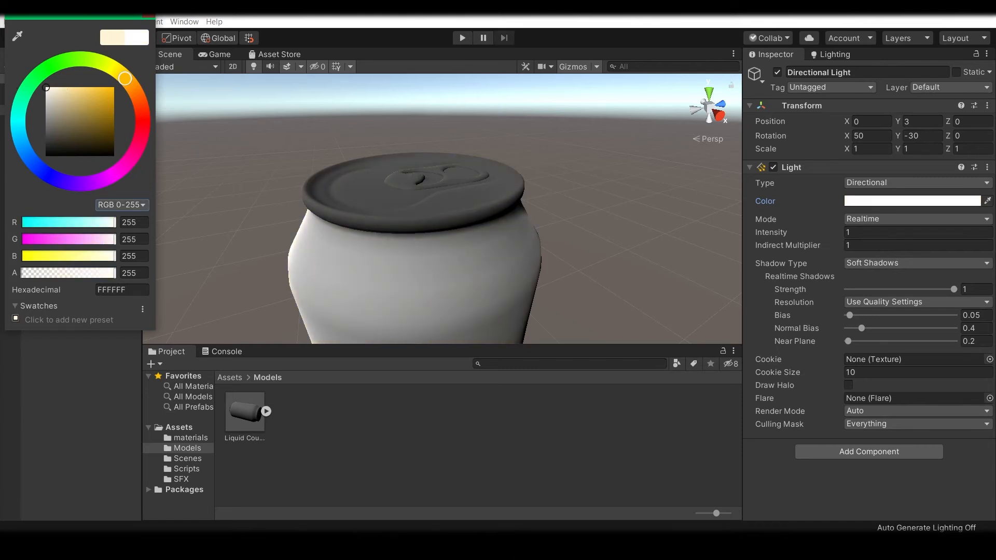
left_click(147, 19)
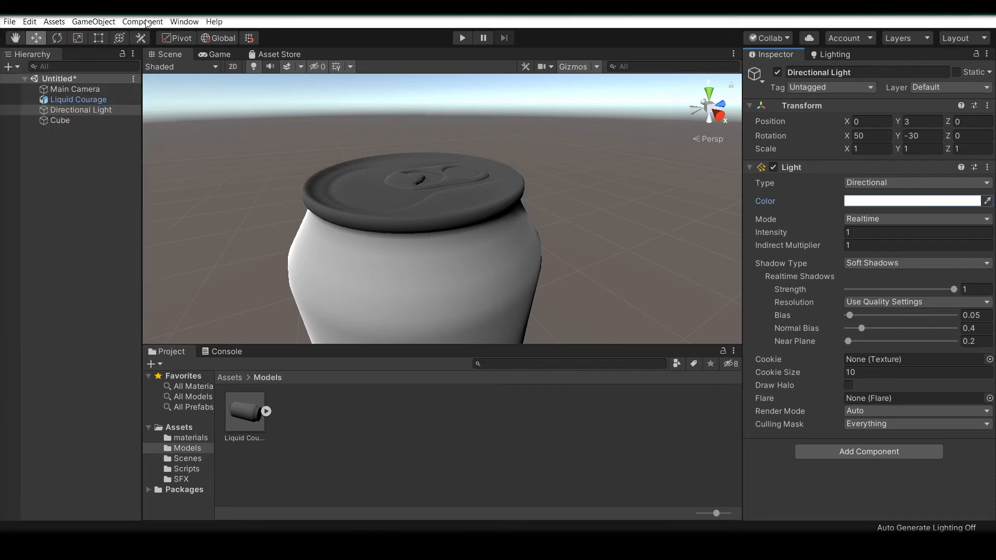
Import liquid courage texture.png from File Explorer into the Models folder so the can picks up its label texture.
scroll(291, 218, "down", 5)
middle_click_drag(290, 218, 320, 220)
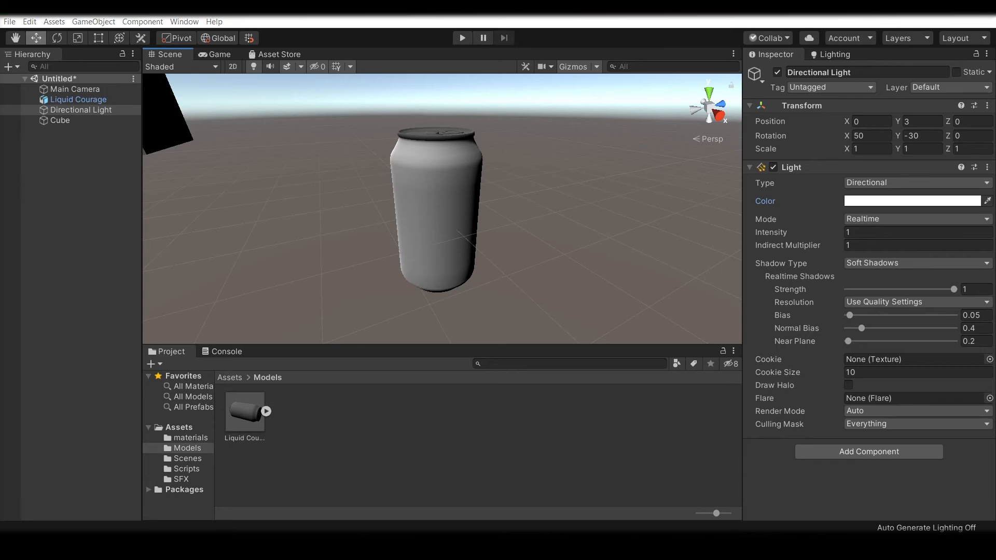
key("alt+Tab")
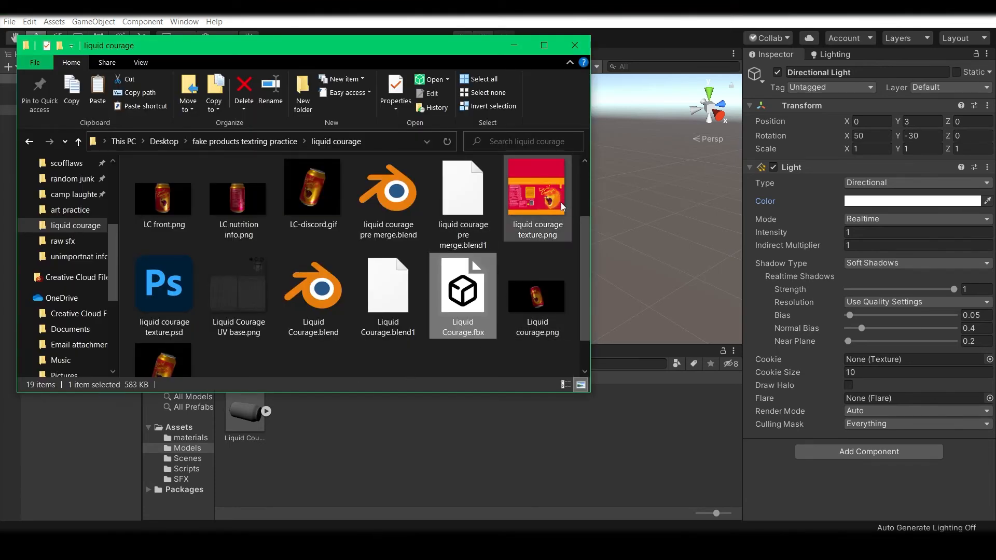
left_click(537, 204)
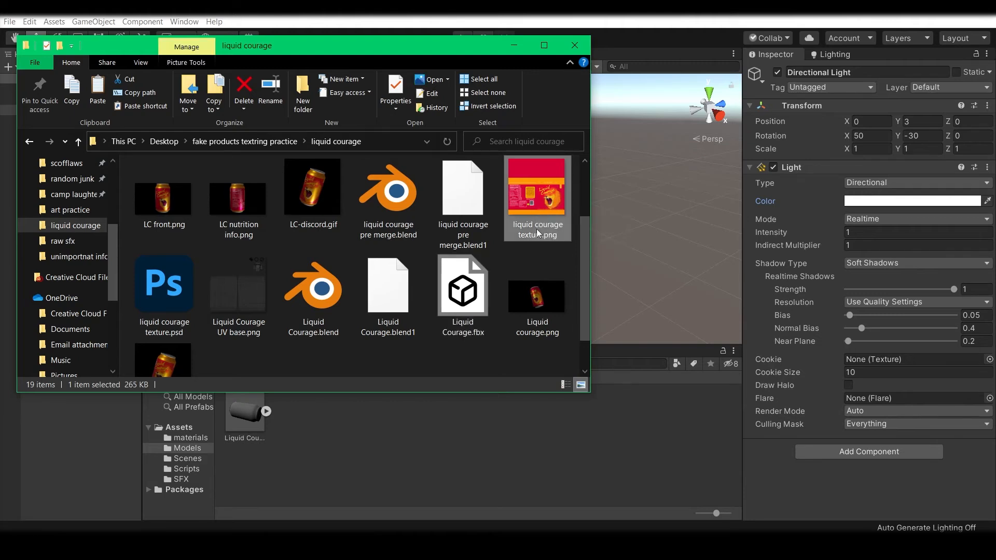
left_click_drag(536, 188, 350, 445)
left_click(452, 437)
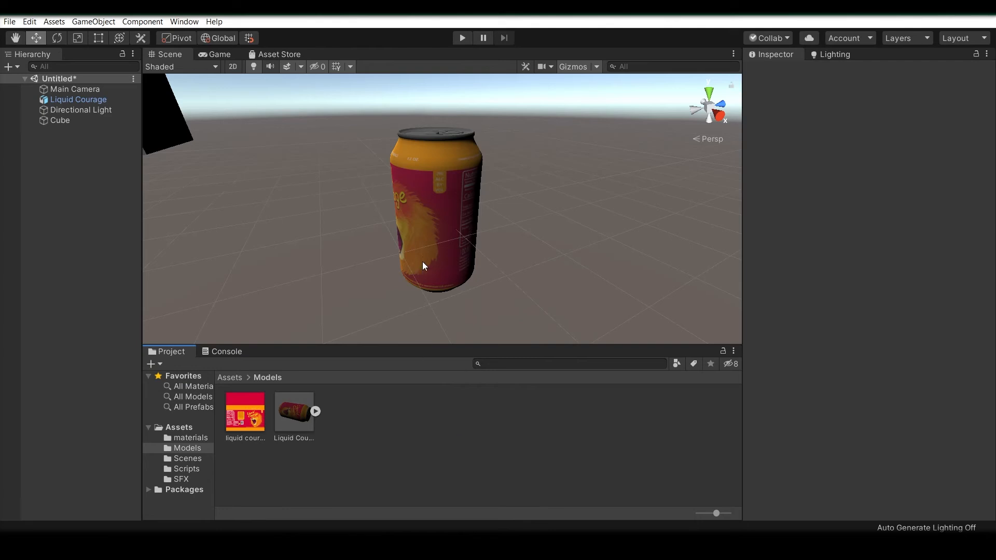
Examine the label texture on the Liquid Courage can from several angles in the scene.
scroll(428, 252, "up", 2)
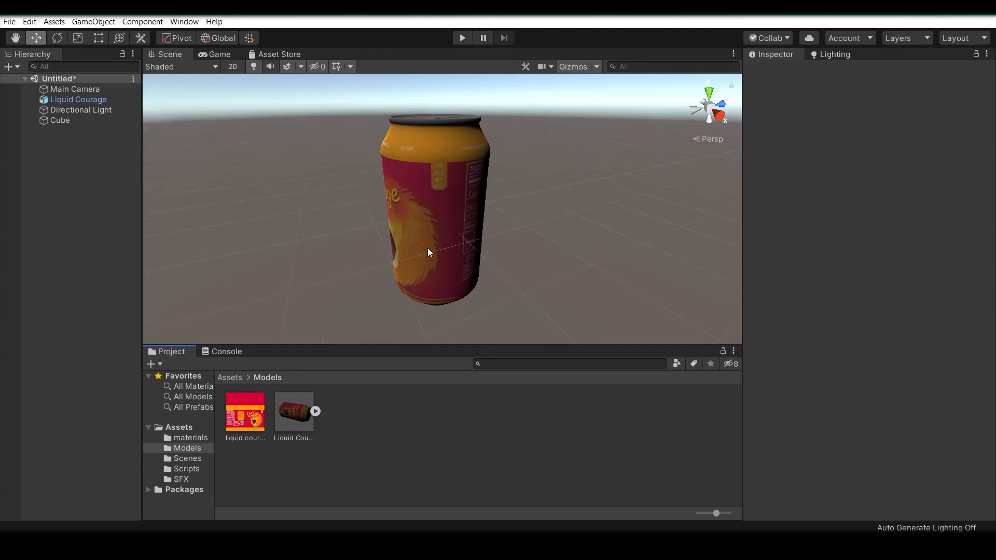
right_click_drag(426, 268, 400, 302)
middle_click_drag(400, 302, 434, 210)
right_click_drag(391, 245, 446, 211)
middle_click_drag(404, 232, 480, 222)
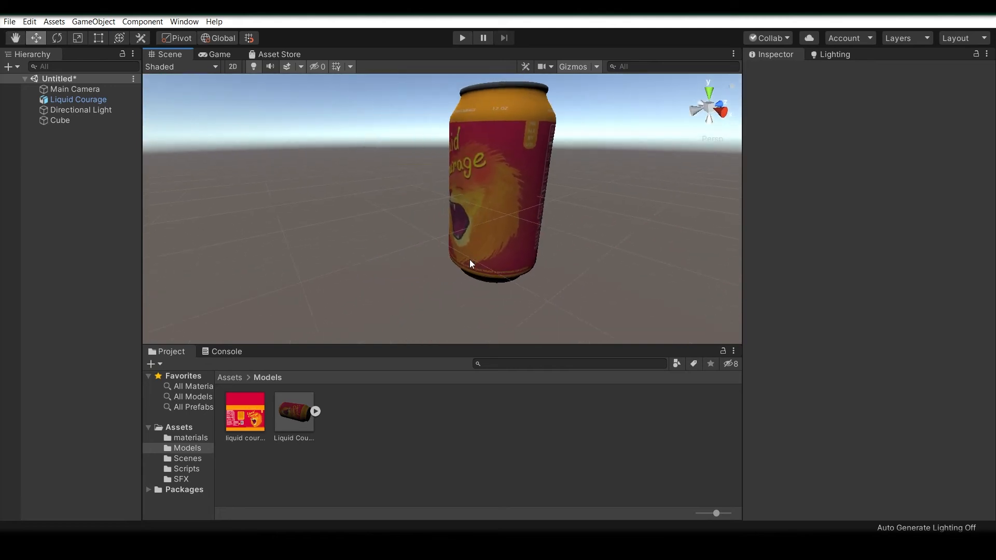
right_click_drag(470, 263, 527, 229)
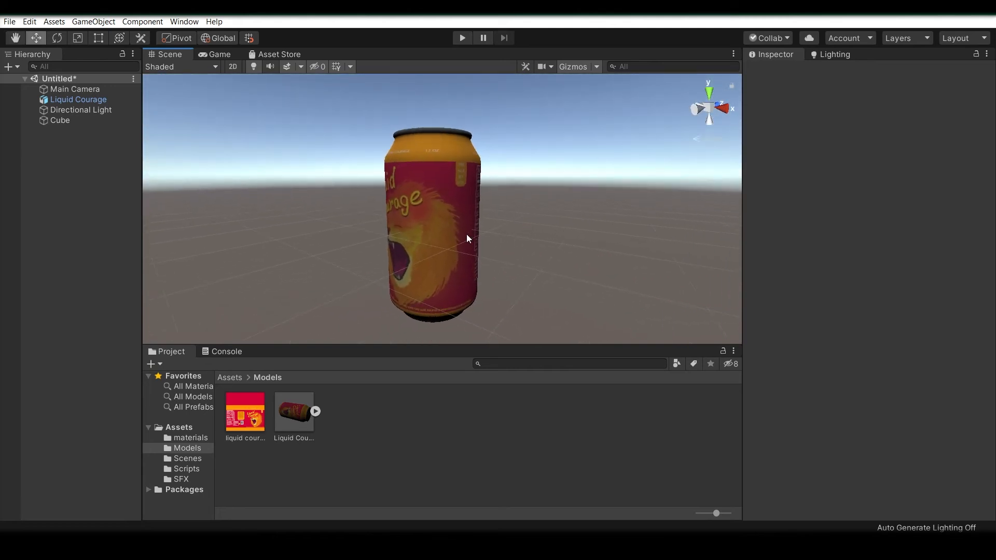
scroll(466, 235, "up", 2)
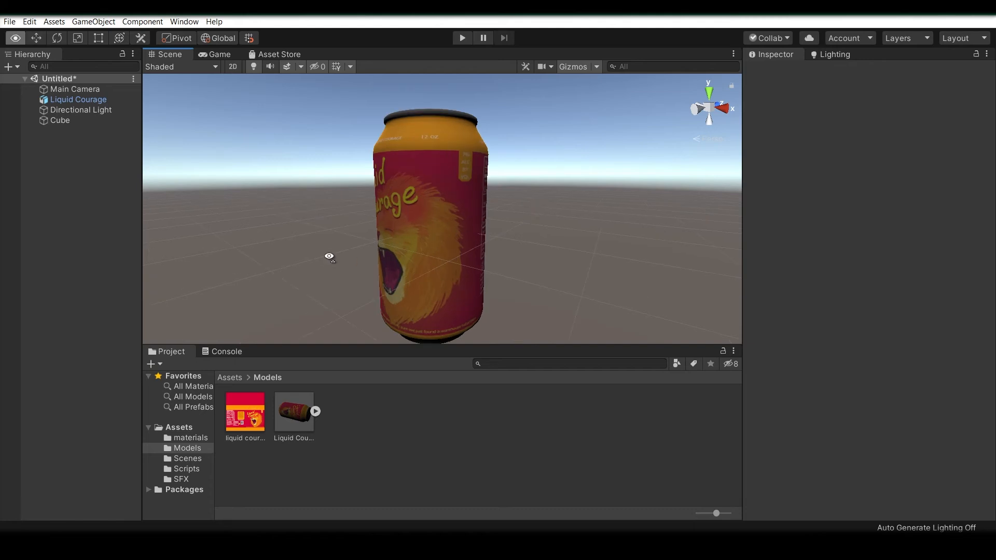
middle_click_drag(328, 255, 596, 244)
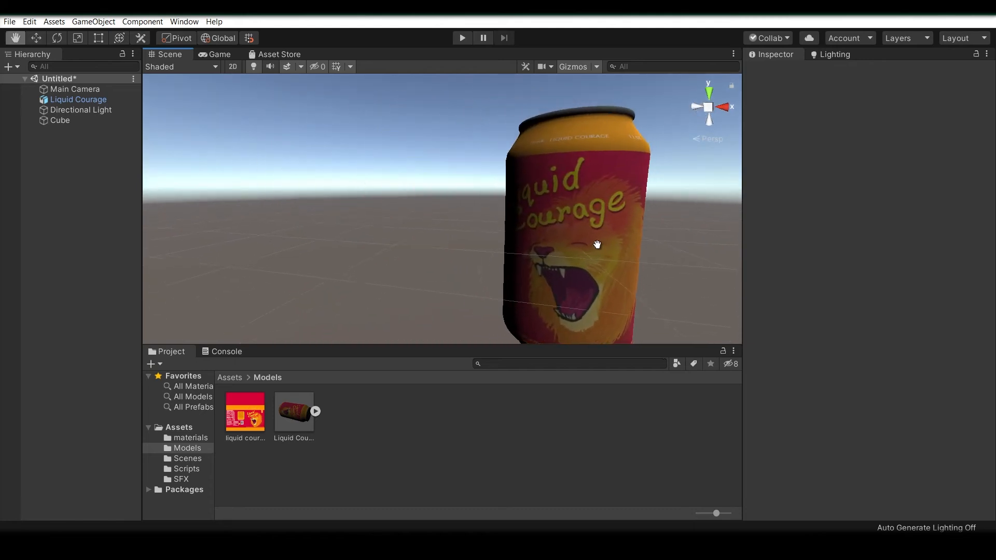
left_click_drag(596, 245, 289, 214, "alt")
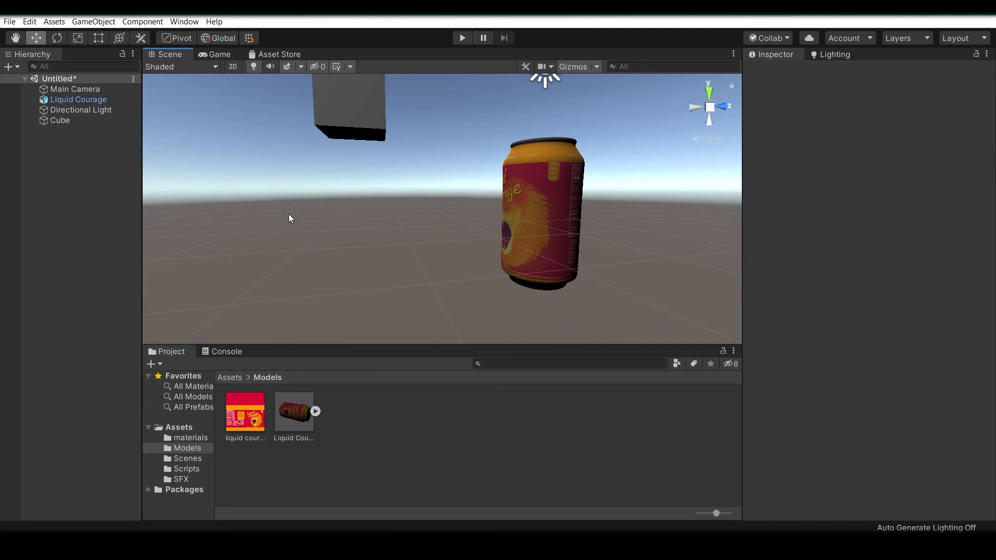
Set the Cube's Y and Z position to 0 so it shares the can's origin.
left_click(335, 112)
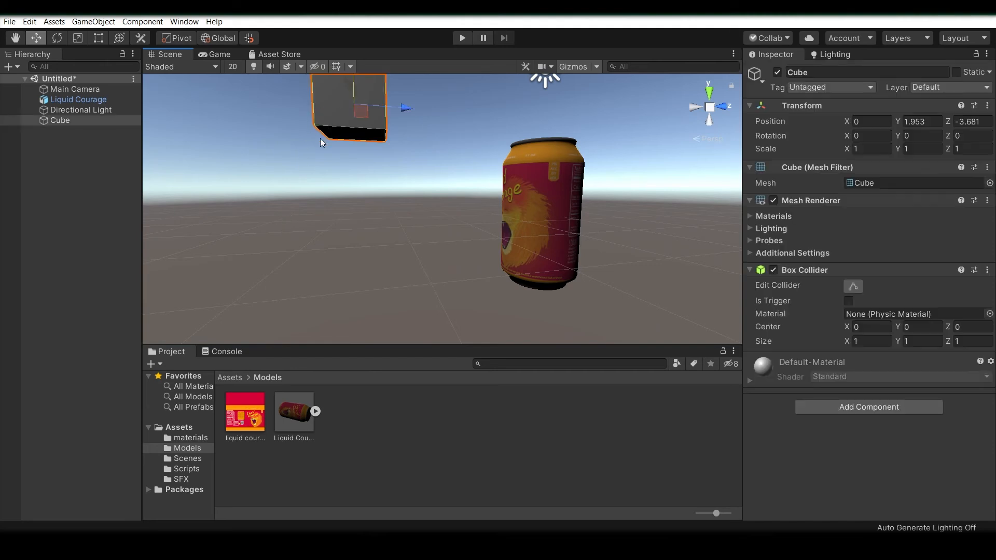
left_click(915, 121)
type("0")
left_click(971, 122)
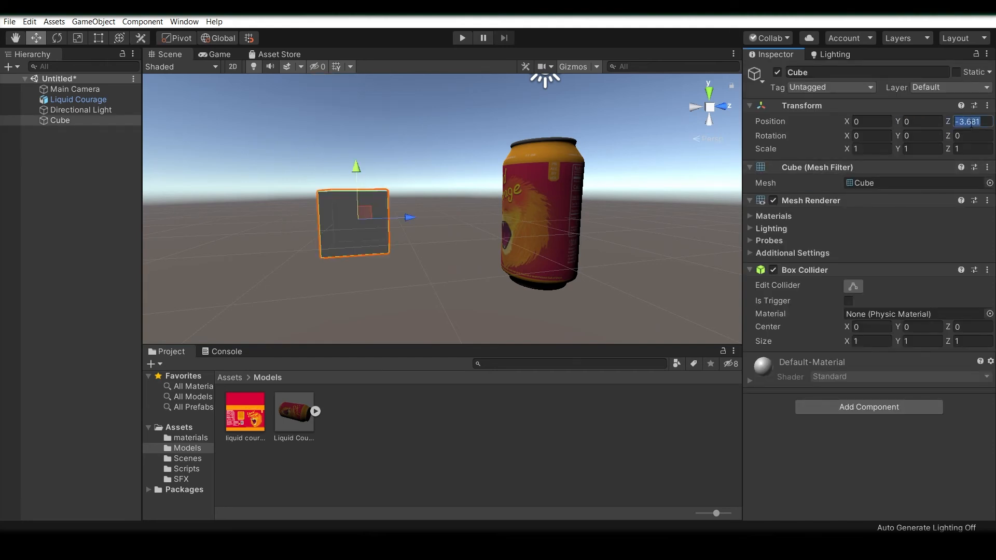
type("0")
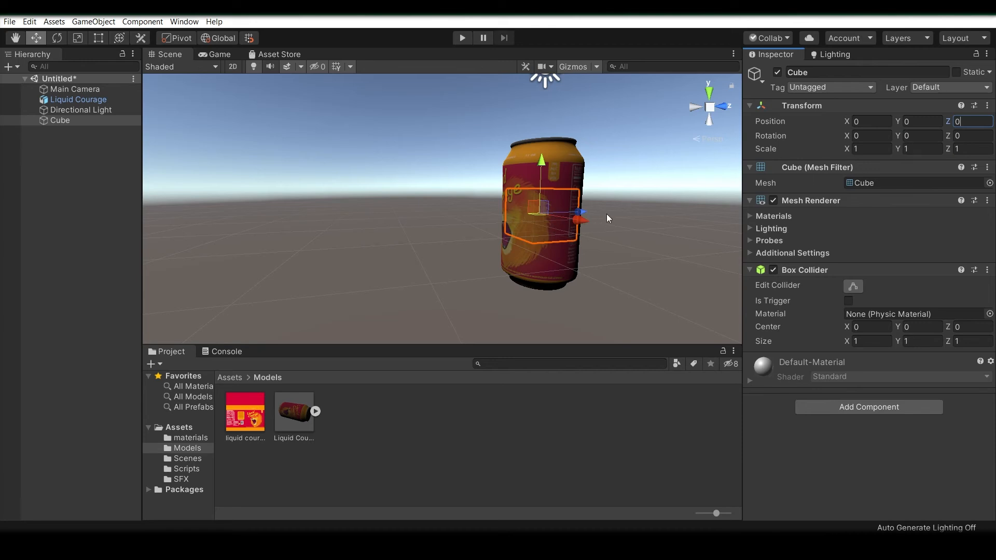
Set the Liquid Courage can's scale to 1 on the X, Y and Z axes.
scroll(607, 215, "up", 6)
middle_click_drag(490, 233, 363, 238)
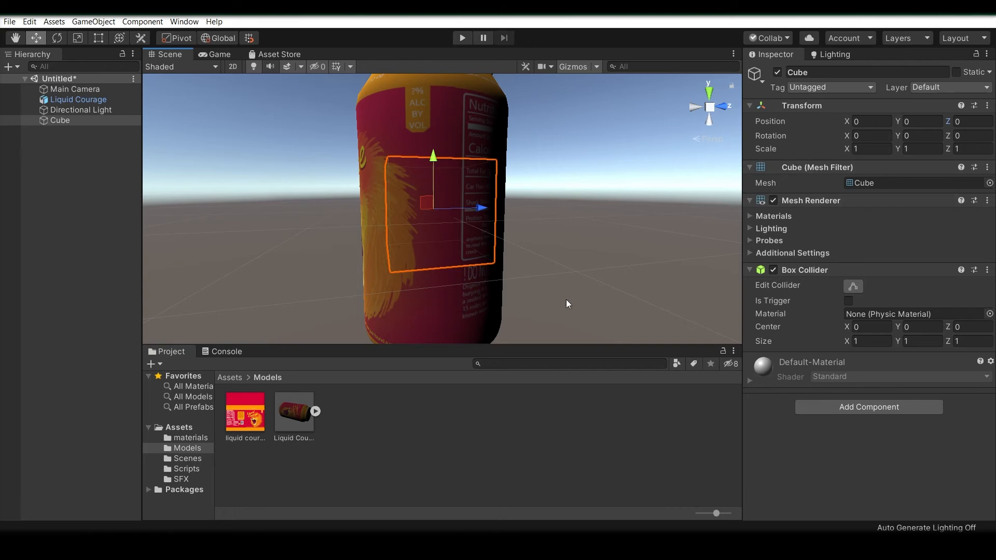
left_click(403, 305)
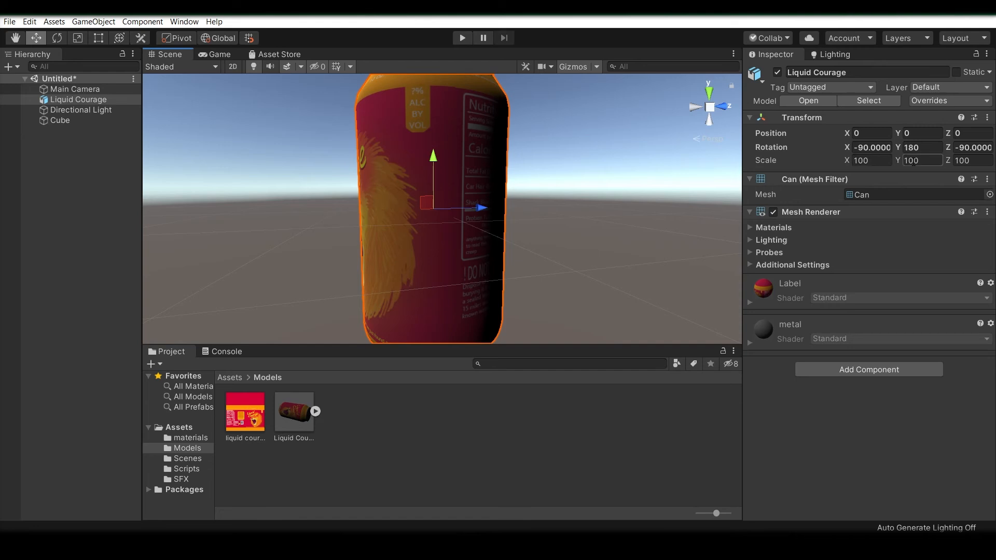
left_click(877, 160)
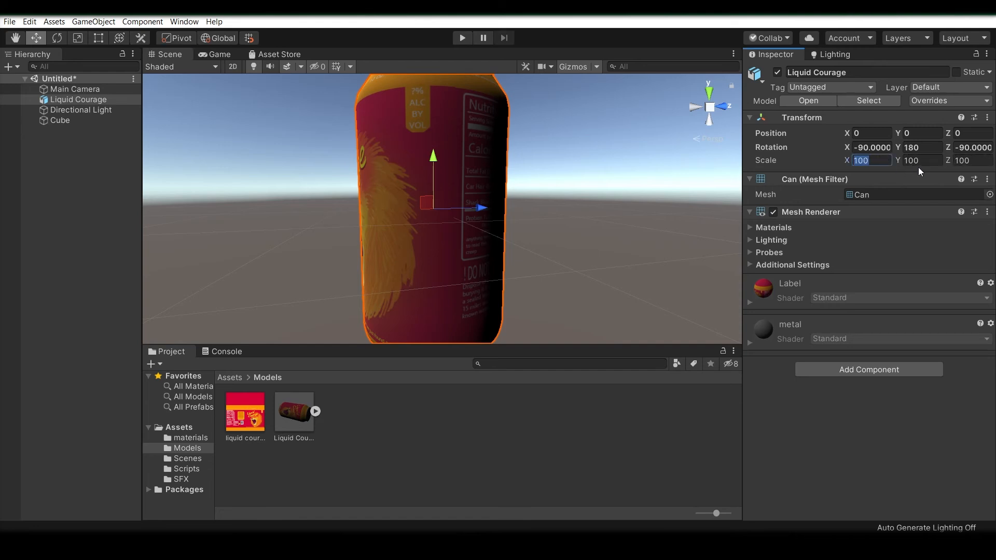
type("1")
key("Tab")
type("1")
key("Tab")
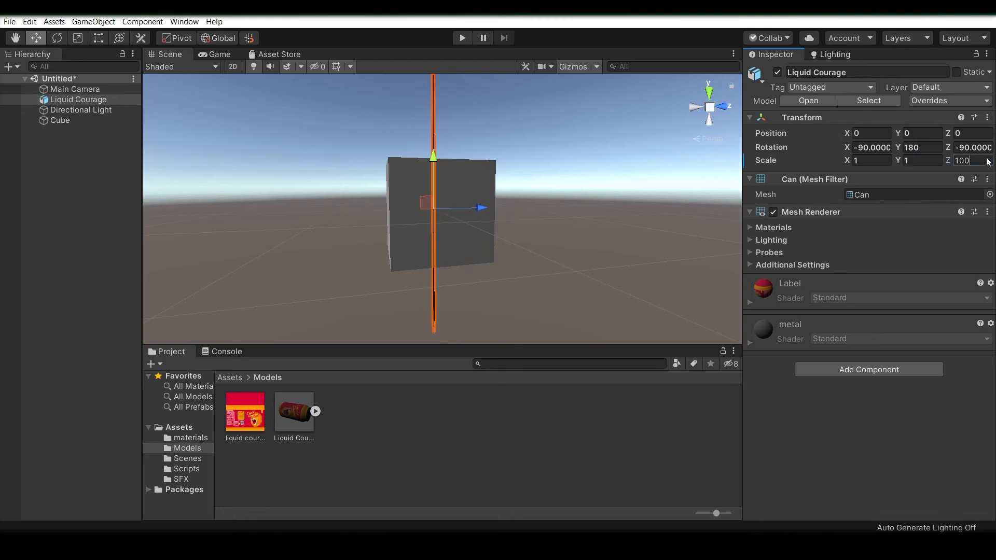
type("1")
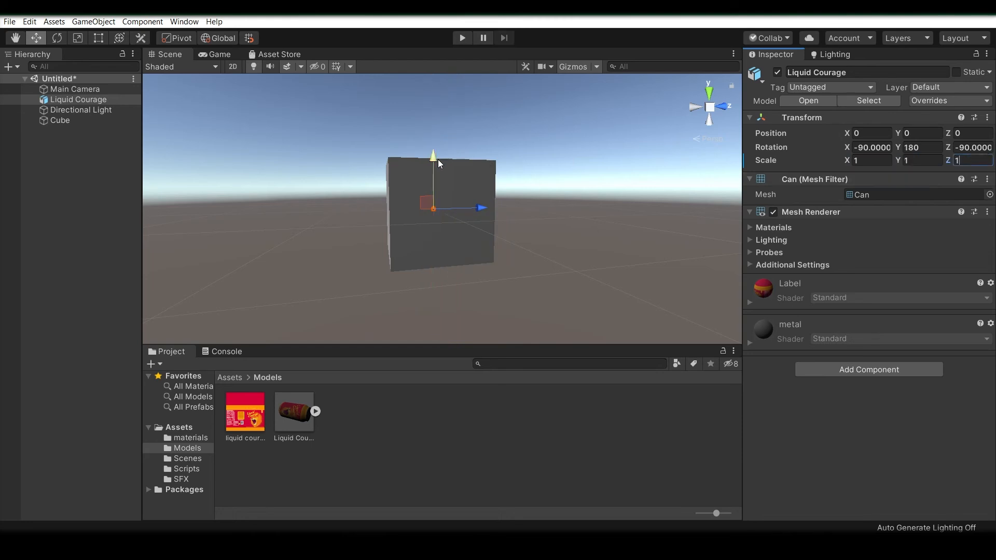
Place the Liquid Courage can on the Cube's top face at a Y position of about 0.5238.
left_click_drag(437, 160, 427, 114)
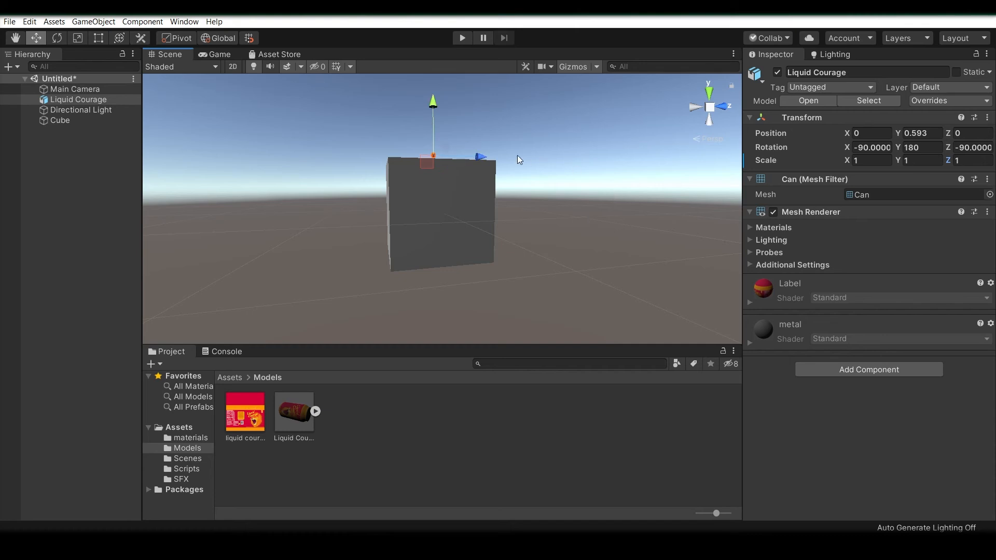
middle_click_drag(518, 155, 447, 257)
right_click_drag(447, 258, 446, 285)
scroll(432, 229, "up", 6)
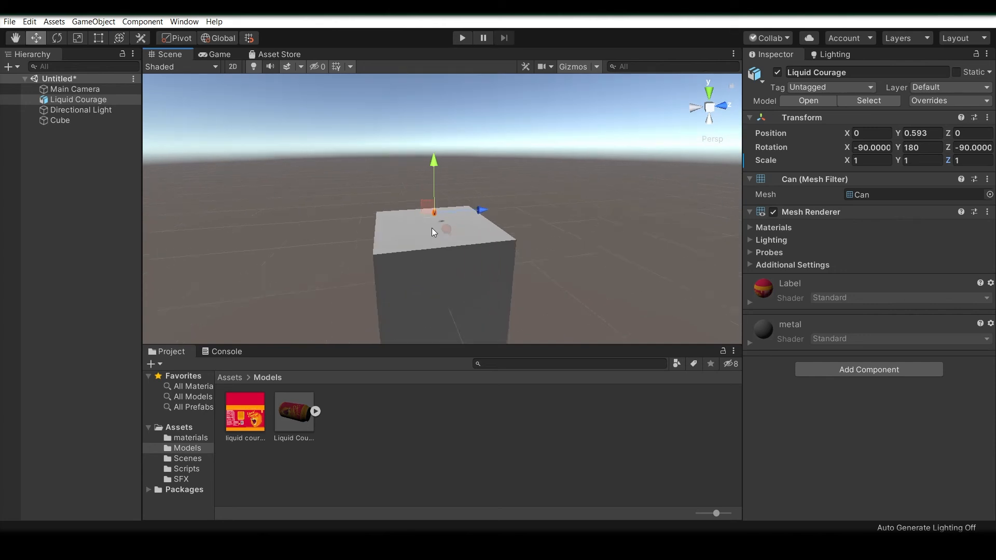
scroll(432, 229, "down", 1)
middle_click_drag(456, 309, 483, 284)
scroll(483, 284, "up", 1)
scroll(481, 248, "down", 1)
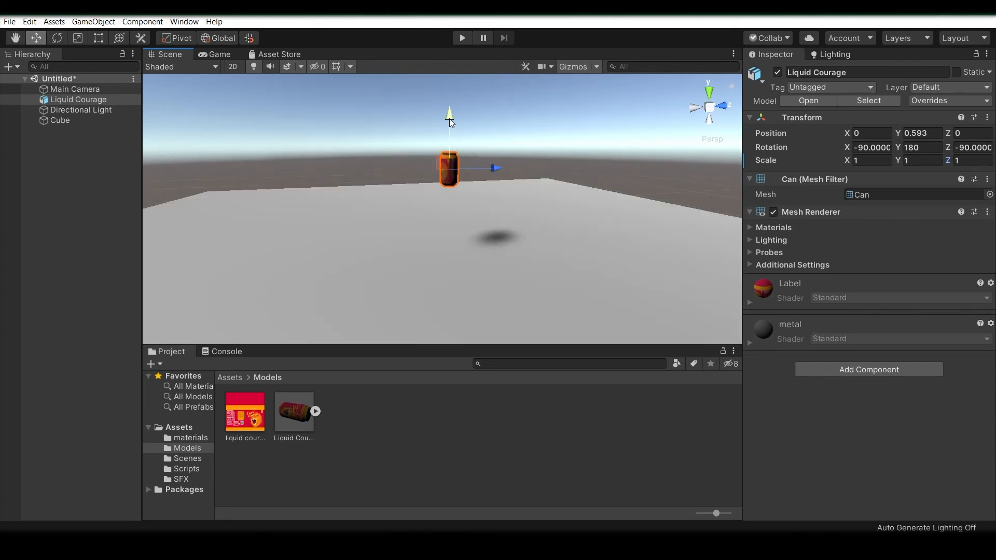
left_click_drag(449, 118, 449, 184)
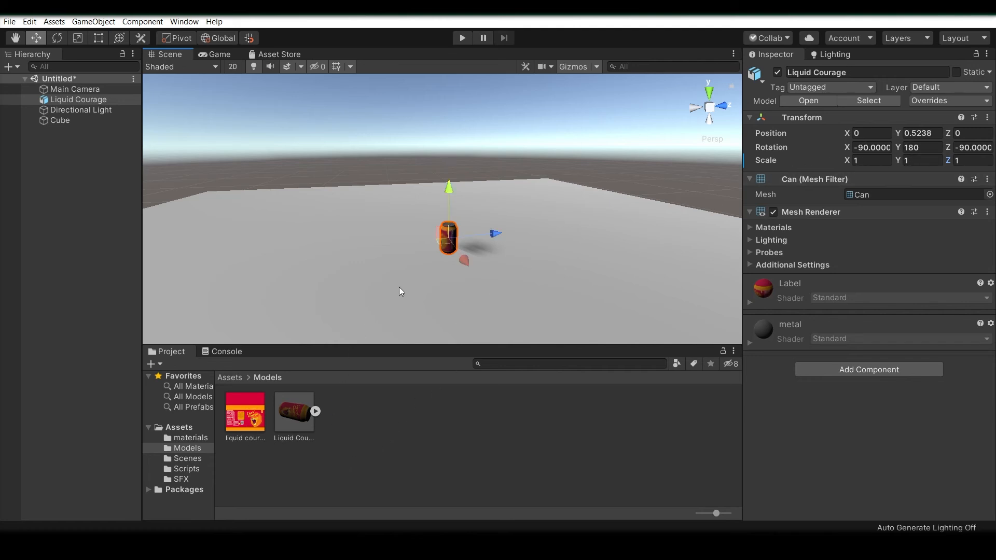
double_click(101, 98)
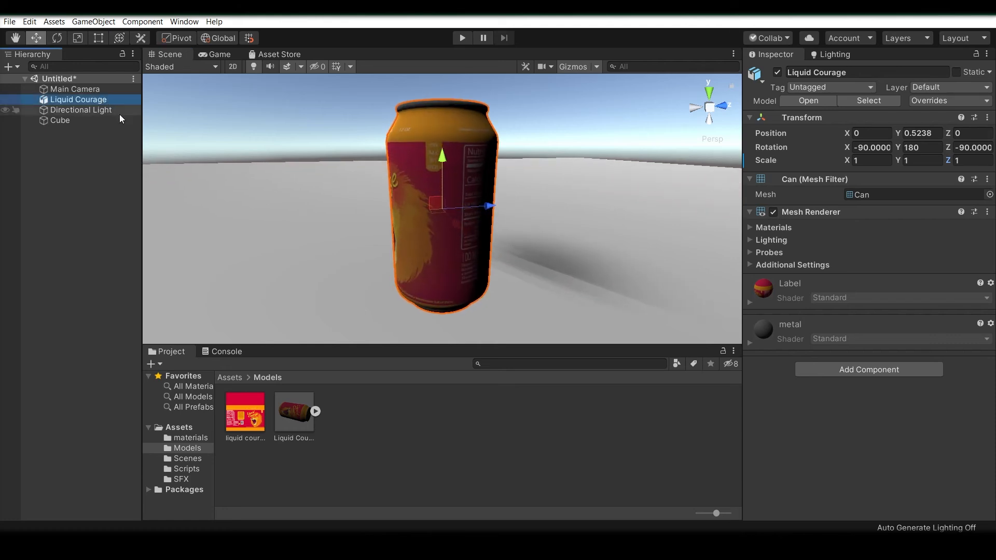
right_click_drag(384, 244, 409, 297)
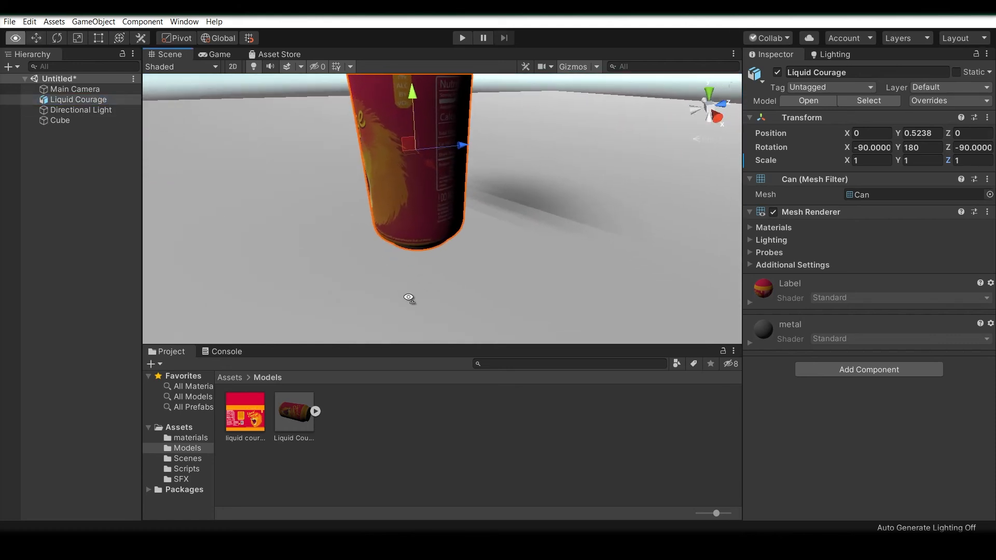
double_click(88, 103)
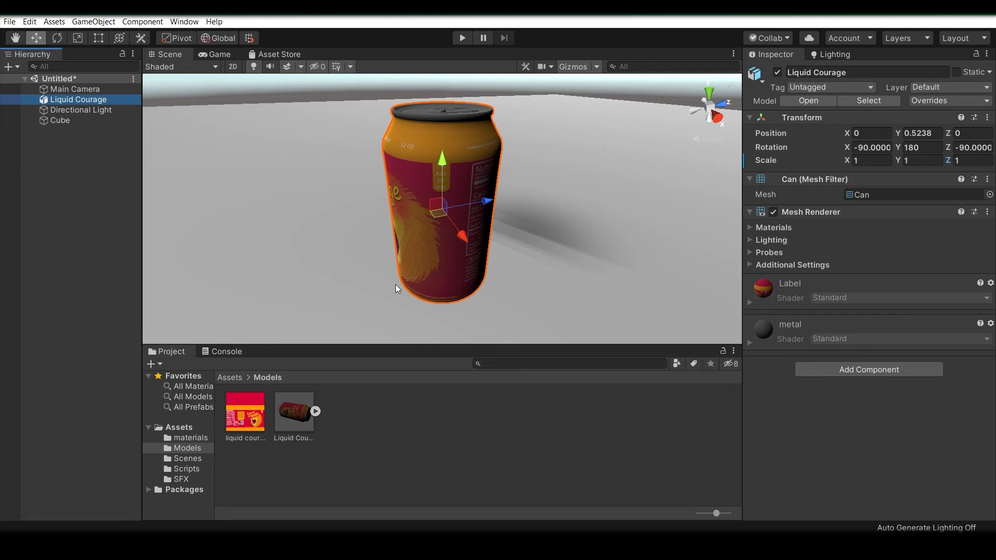
scroll(509, 216, "down", 10)
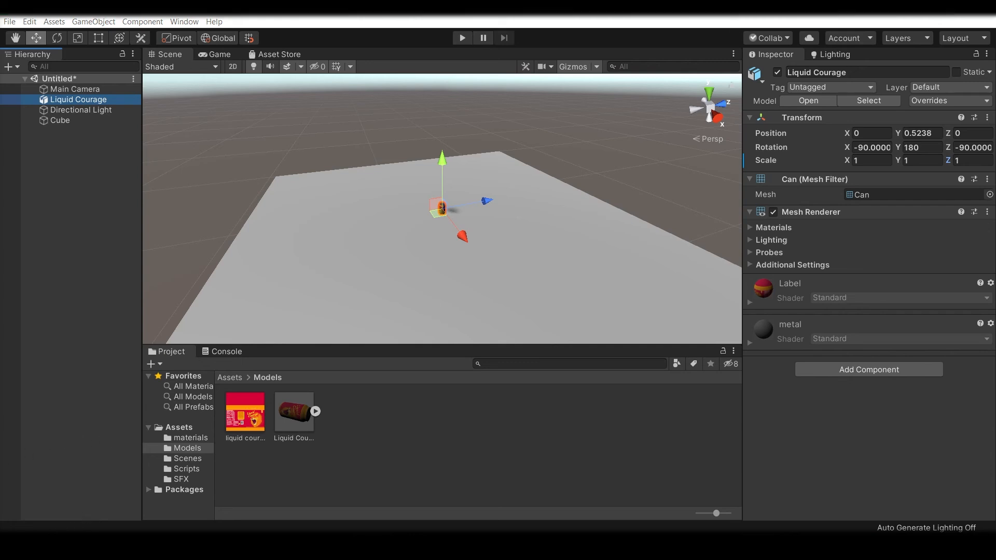
Import Liquid Courage.fbx from File Explorer into the Models folder a second time.
key("alt+Tab")
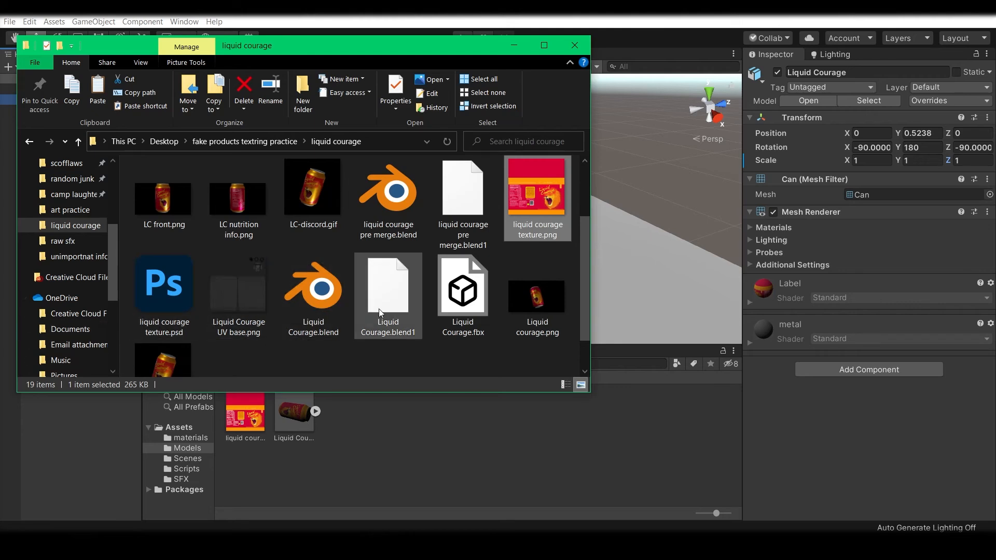
left_click(463, 301)
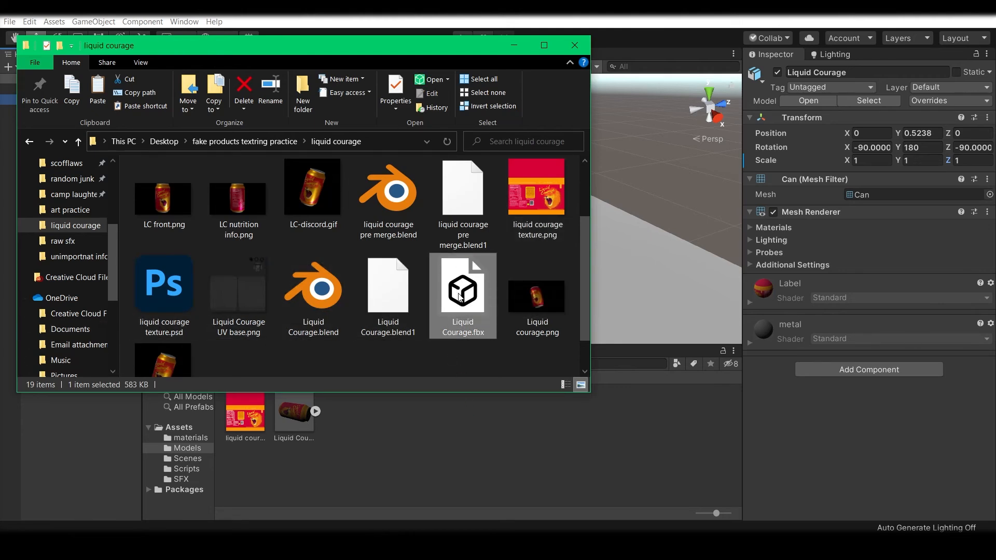
left_click_drag(456, 281, 436, 437)
left_click(511, 439)
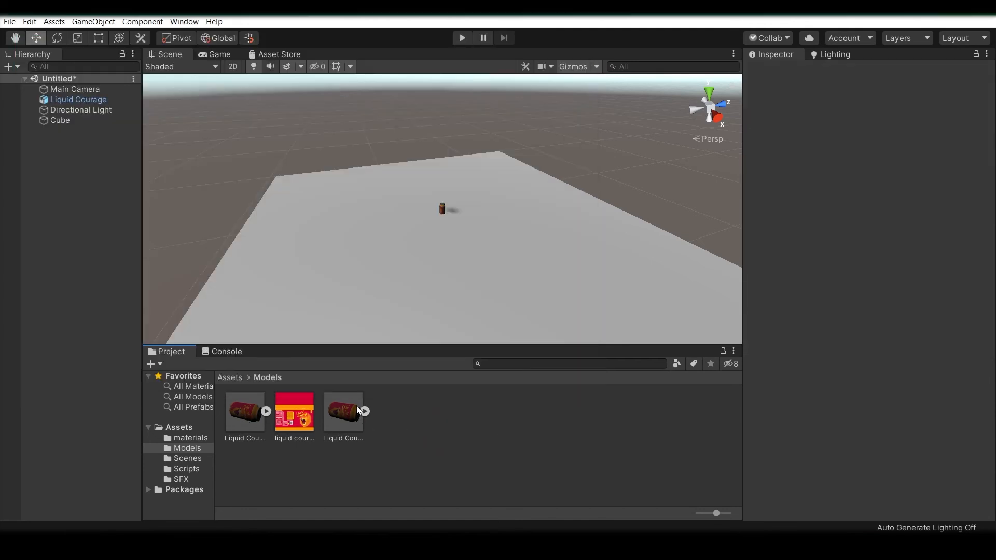
Delete the duplicate Liquid Courage 1.fbx asset from the Models folder.
left_click(244, 418)
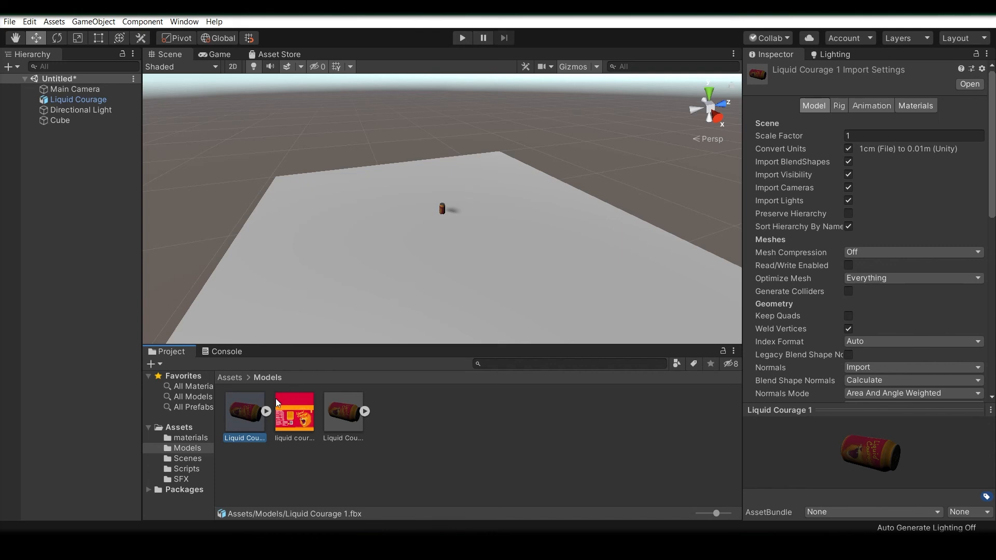
right_click(244, 413)
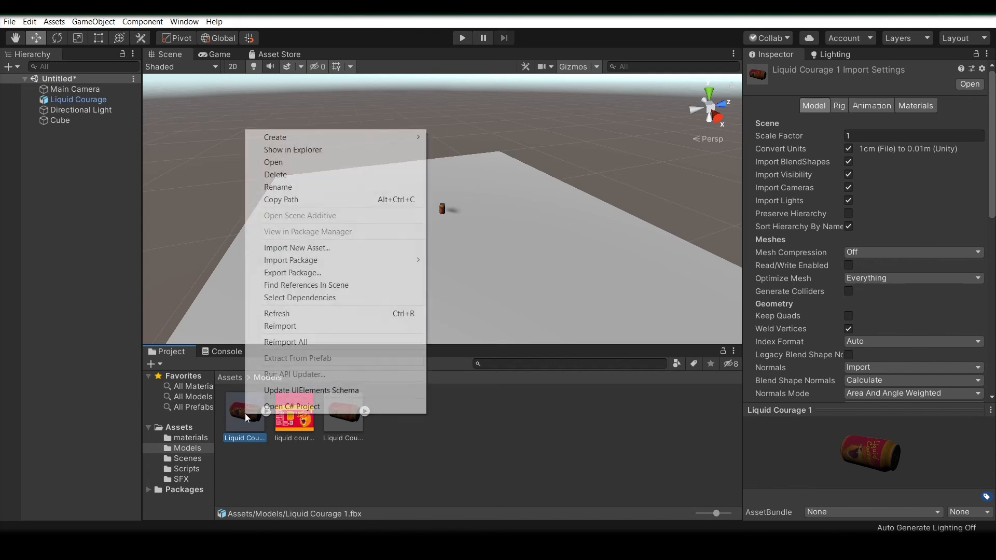
left_click(309, 174)
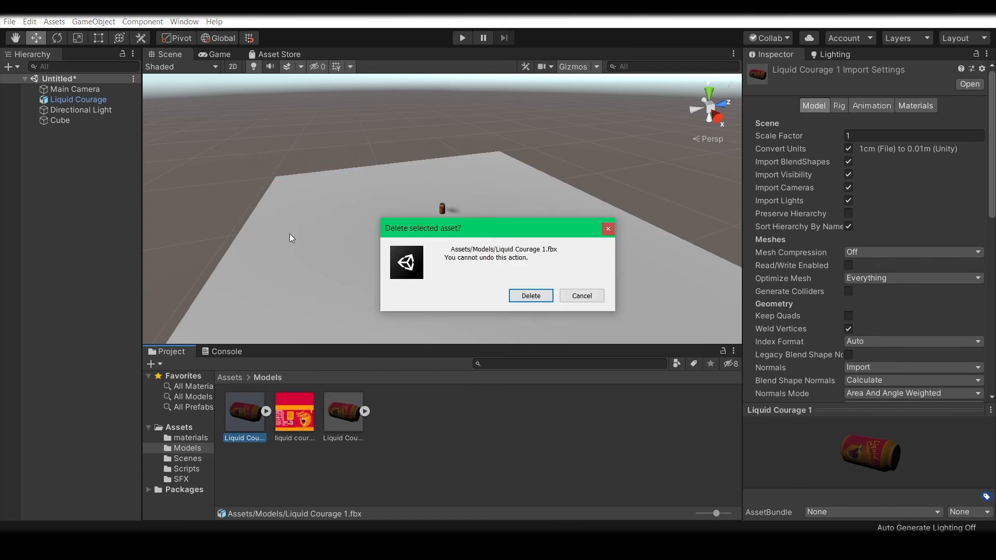
left_click(524, 299)
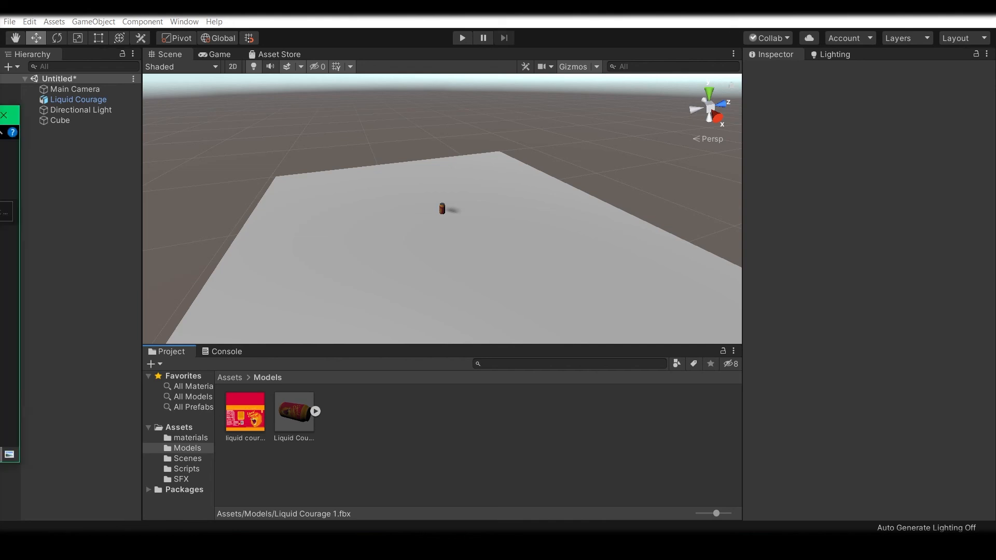
In File Explorer, open the A Room Without Walls project's Assets > Models folder beside the liquid courage folder.
left_click_drag(0, 117, 365, 114)
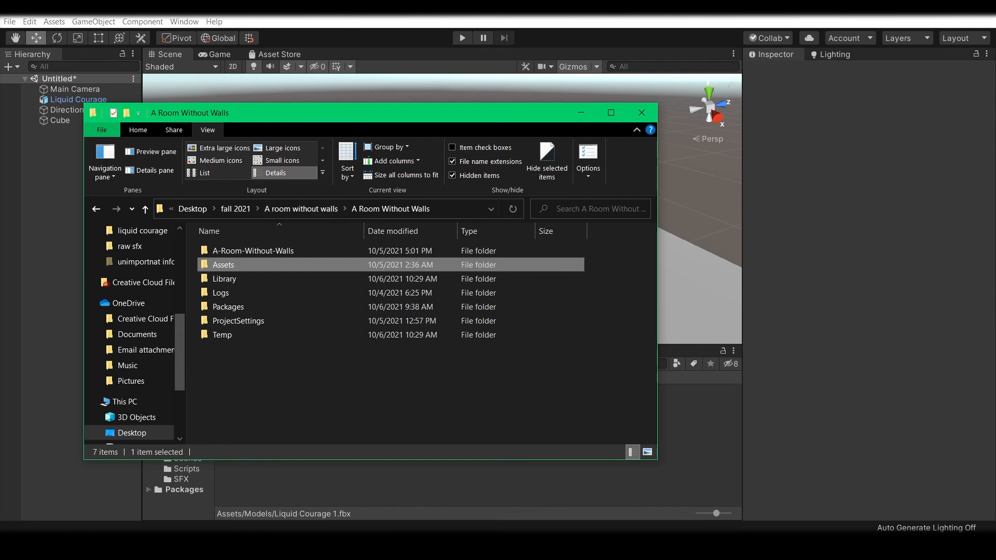
key("alt+Tab")
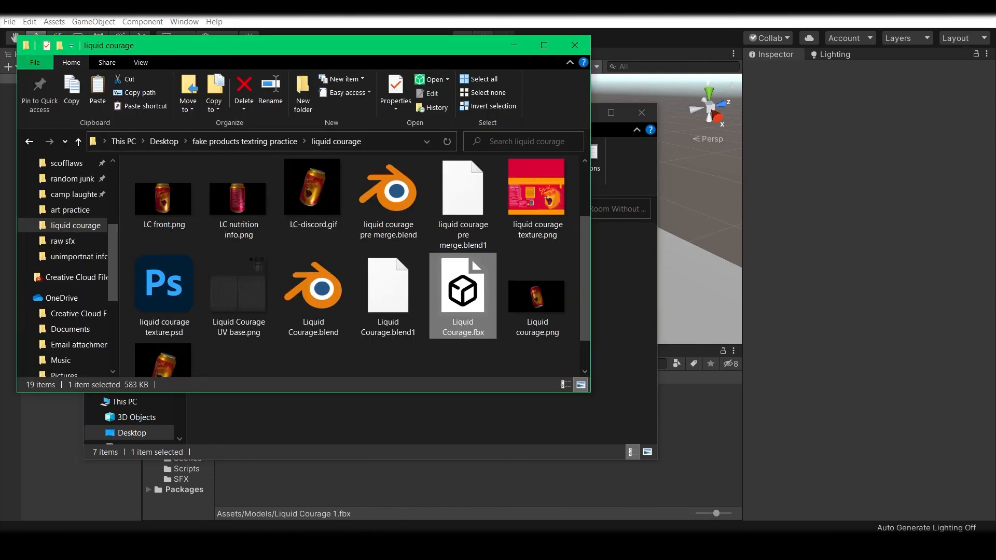
left_click_drag(228, 49, 235, 23)
left_click(275, 418)
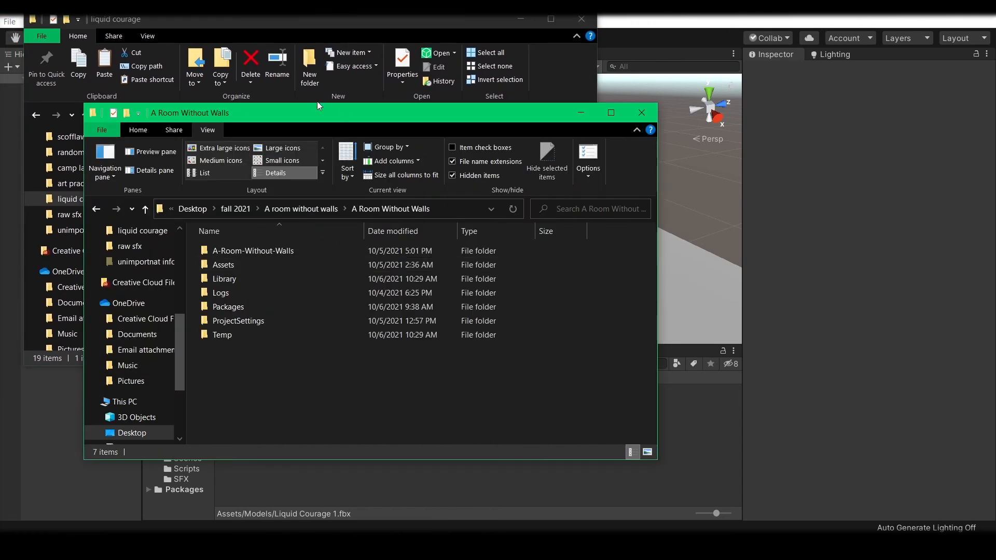
left_click_drag(318, 111, 610, 157)
left_click(546, 308)
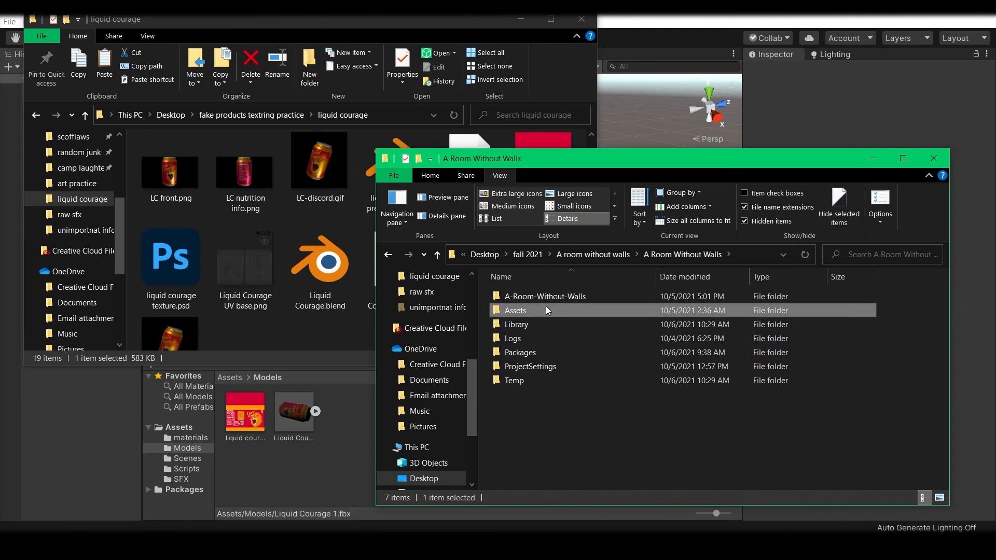
double_click(546, 309)
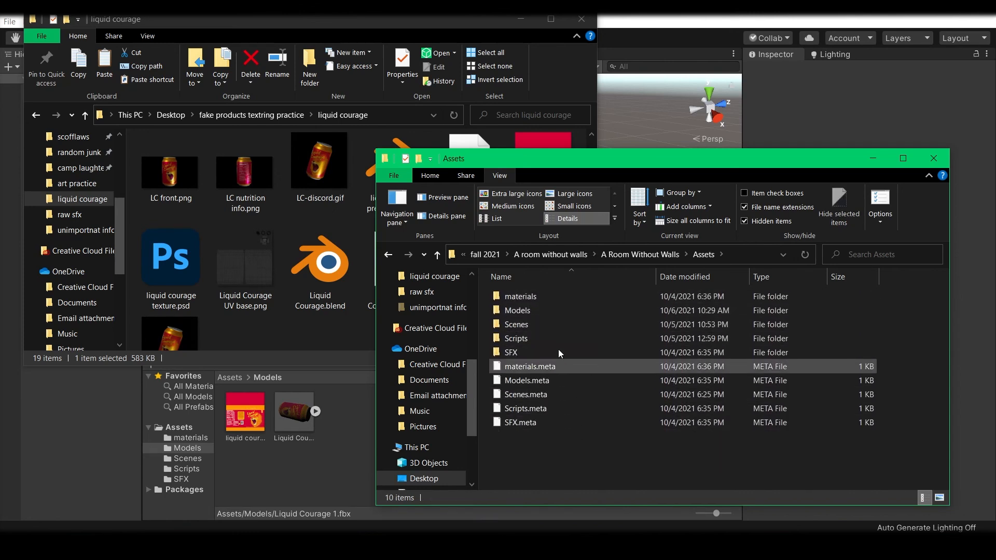
double_click(561, 310)
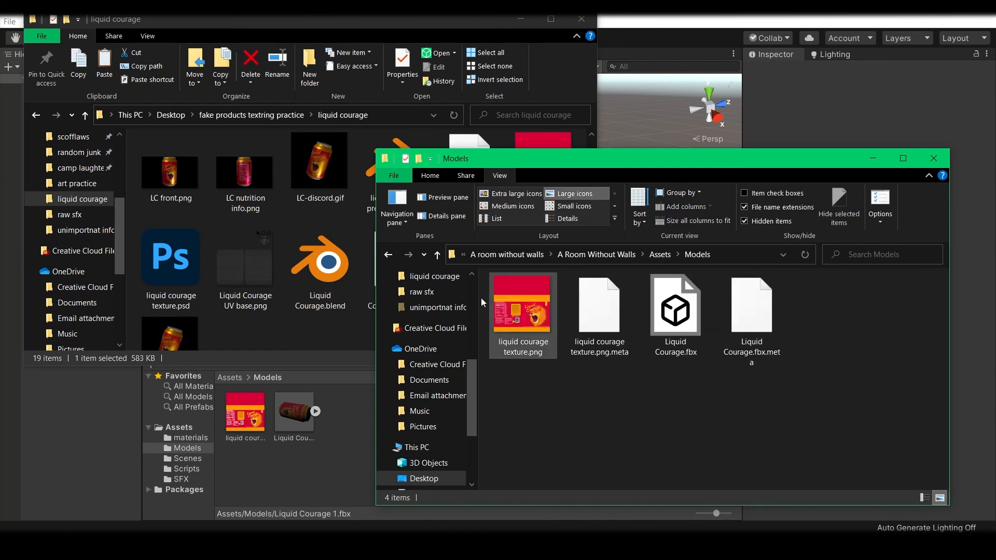
Copy Liquid Courage.fbx from the liquid courage folder into the project's Models folder, replacing the existing file.
left_click(335, 329)
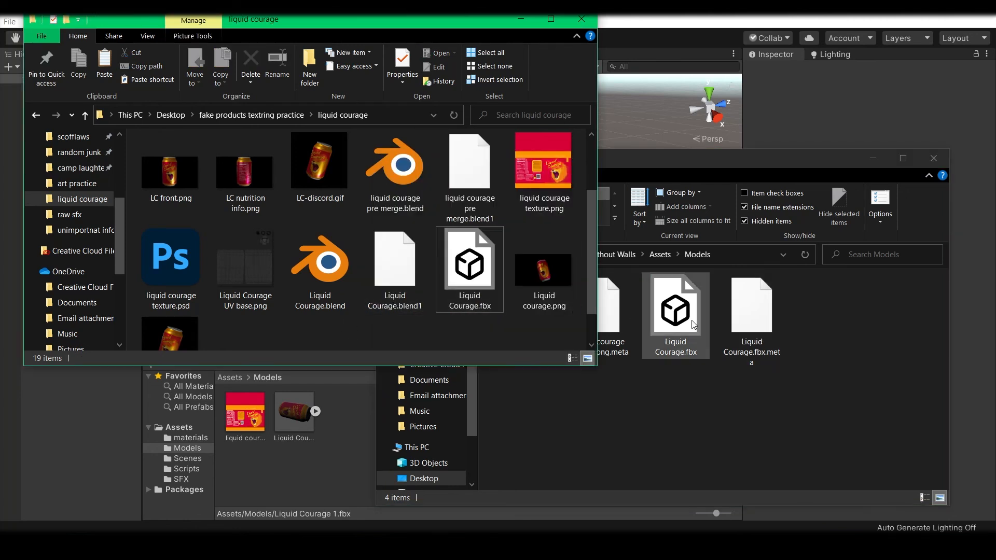
right_click(471, 289)
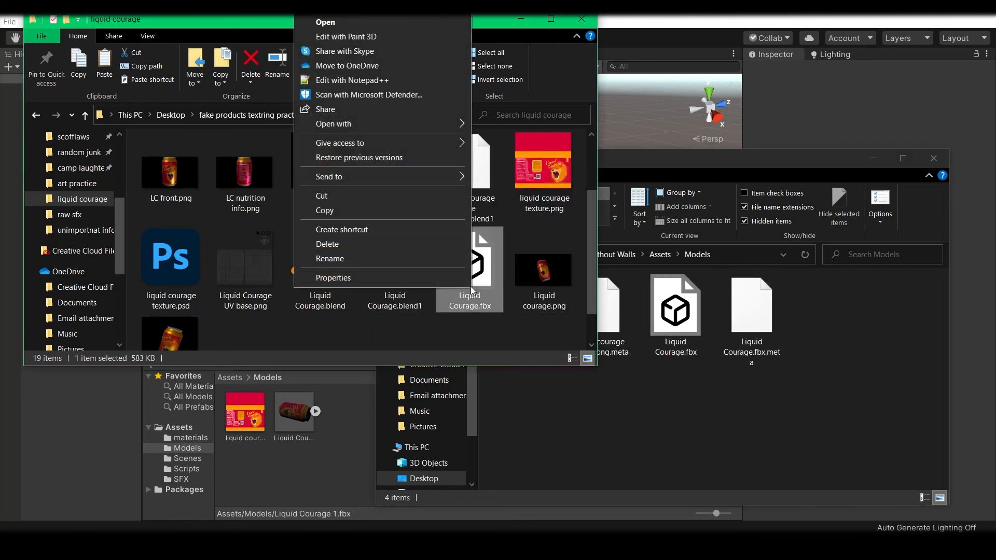
left_click(390, 211)
left_click(608, 409)
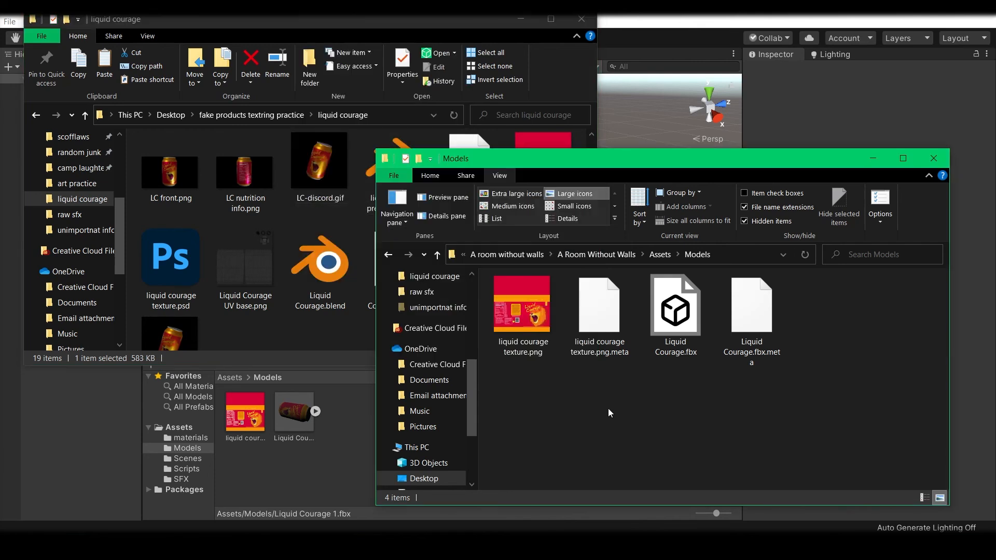
right_click(608, 408)
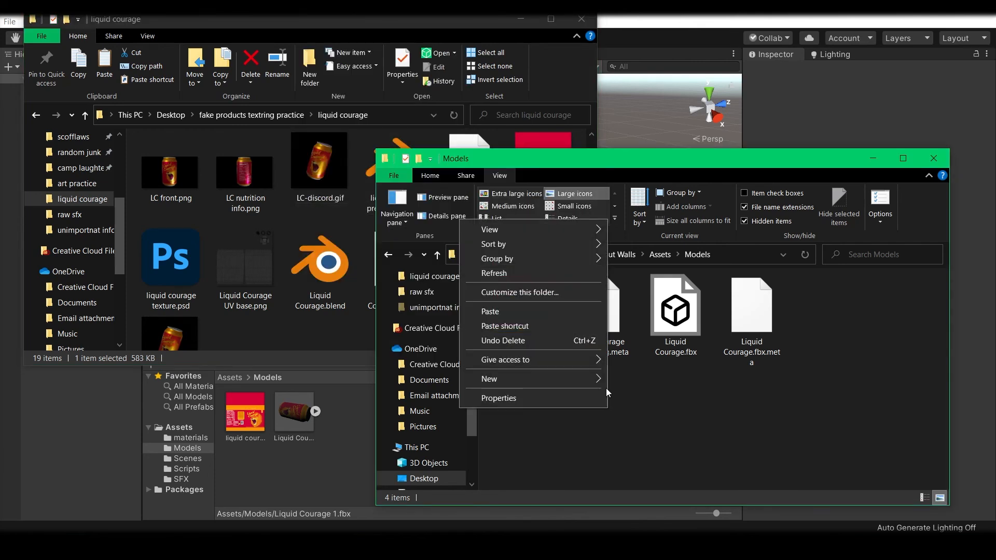
left_click(574, 312)
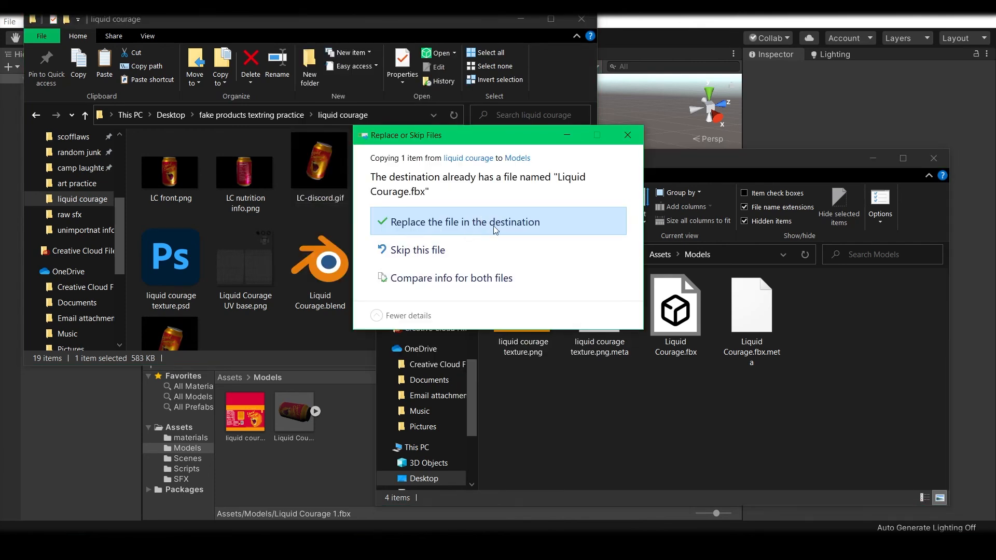
left_click(493, 226)
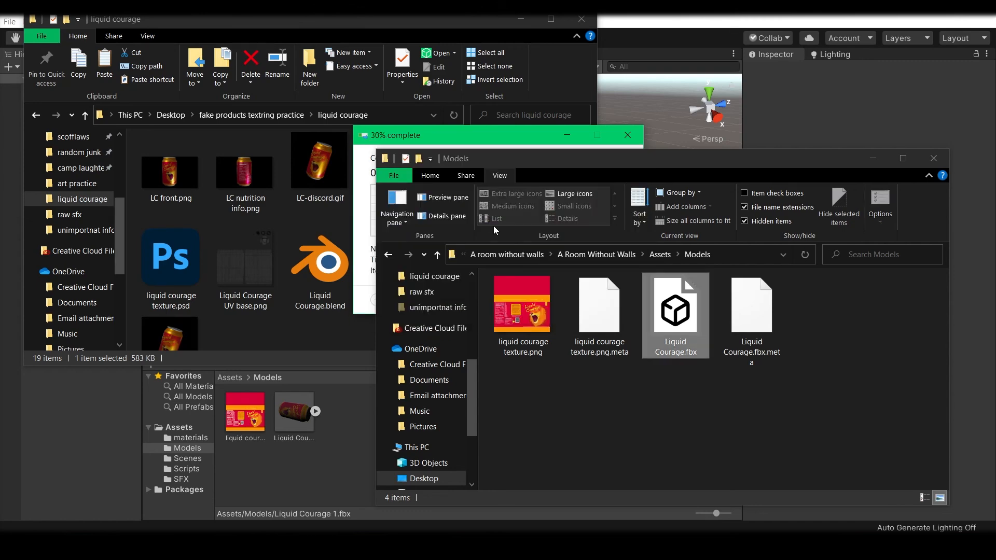
Switch back to Unity and select the Liquid Courage can standing on the Cube.
left_click(346, 441)
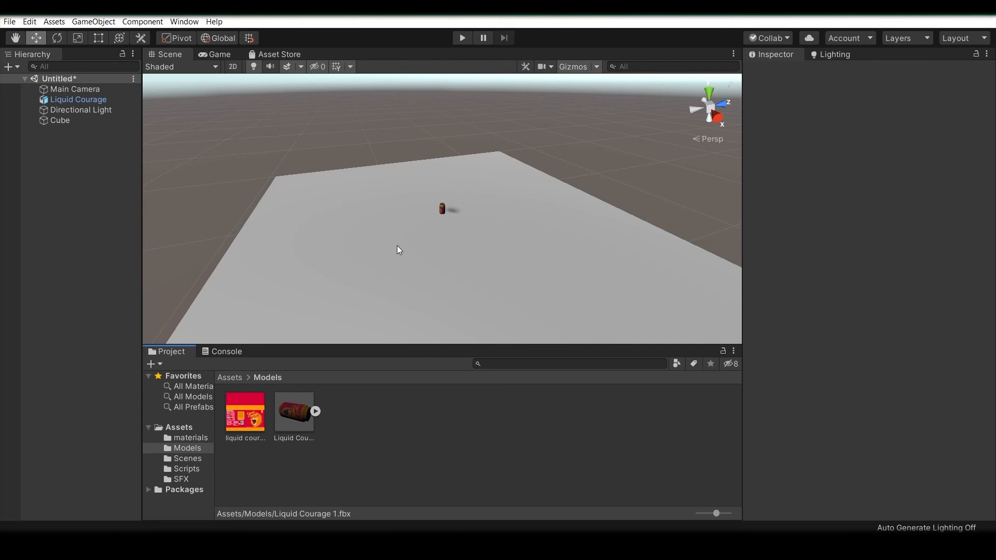
left_click(442, 209)
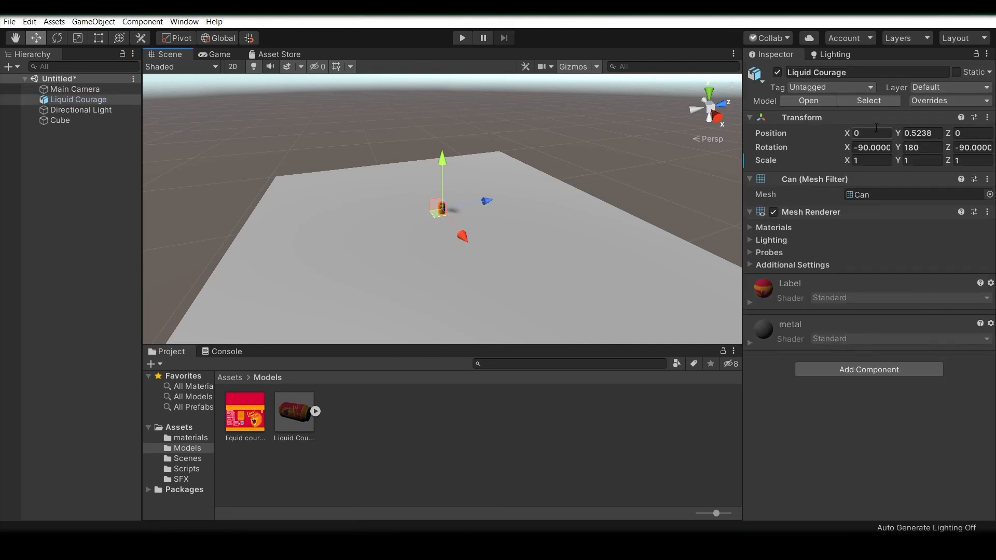